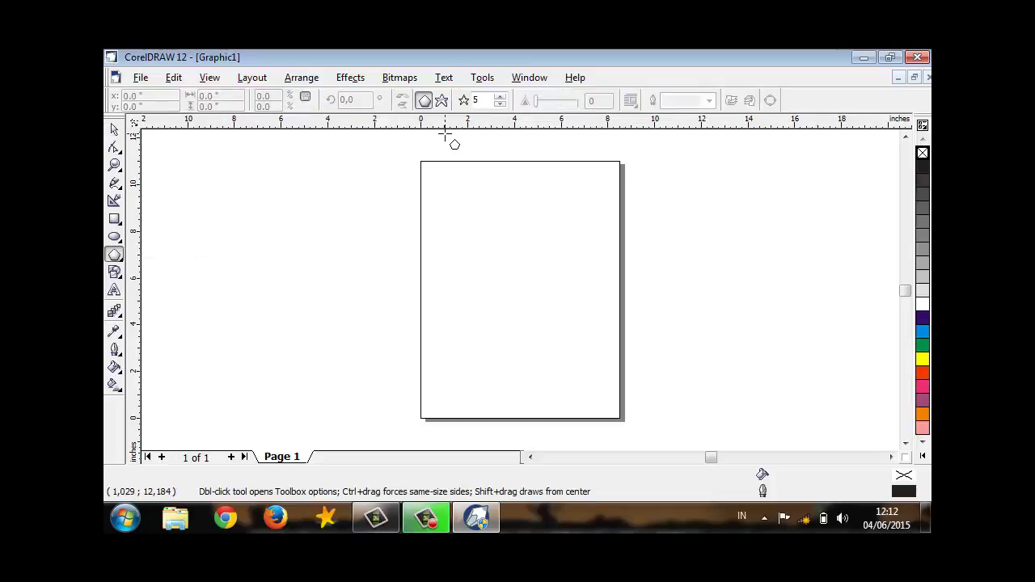
Draw a five-sided polygon about 4.74 by 3.73 inches and move it slightly up and right on the page.
left_click_drag(464, 241, 581, 337)
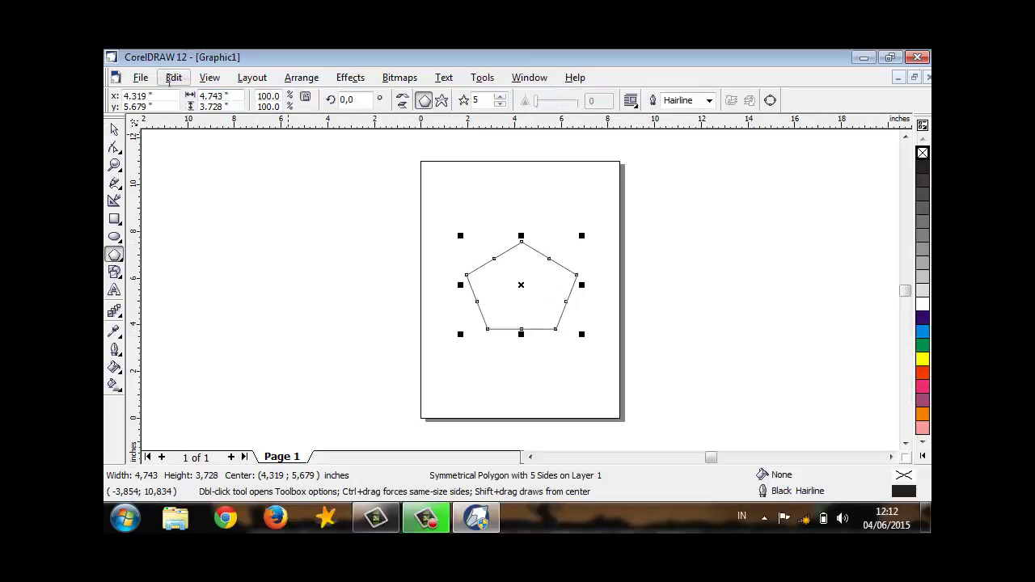
left_click(117, 135)
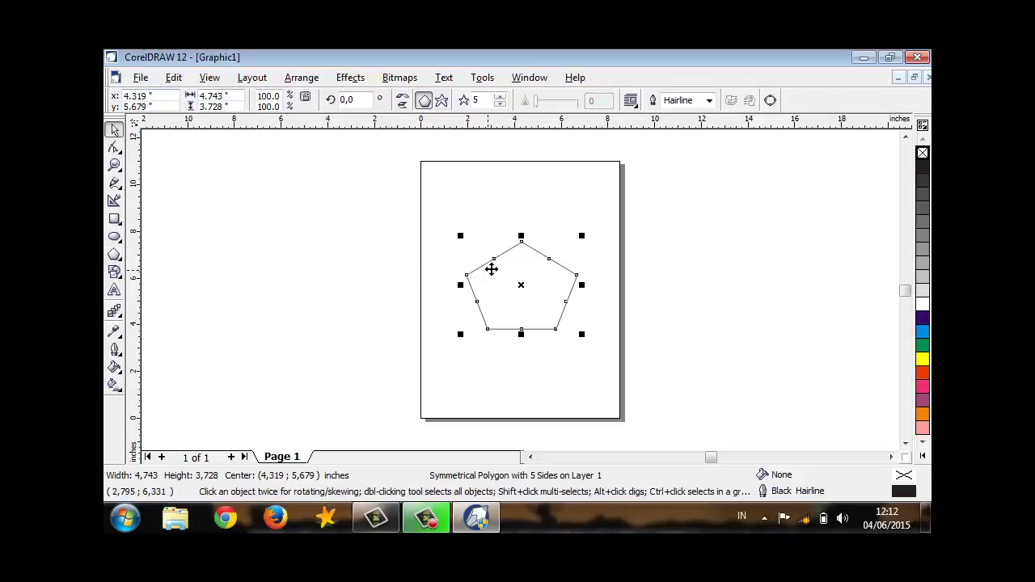
left_click_drag(496, 262, 505, 254)
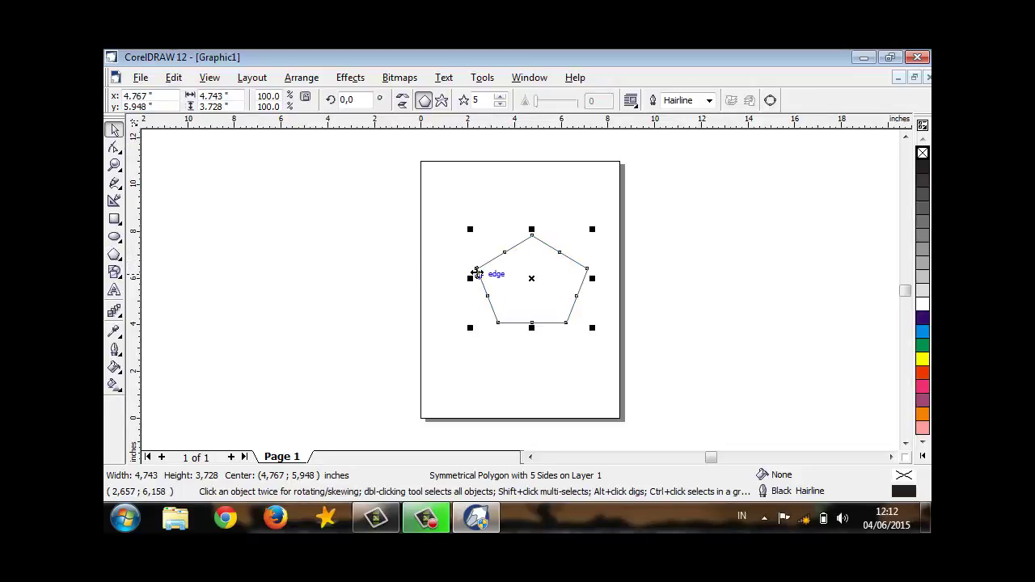
Convert the pentagon's left-hand side segments to curves with the Shape tool, dismissing the Internet Download Manager alert.
left_click(116, 150)
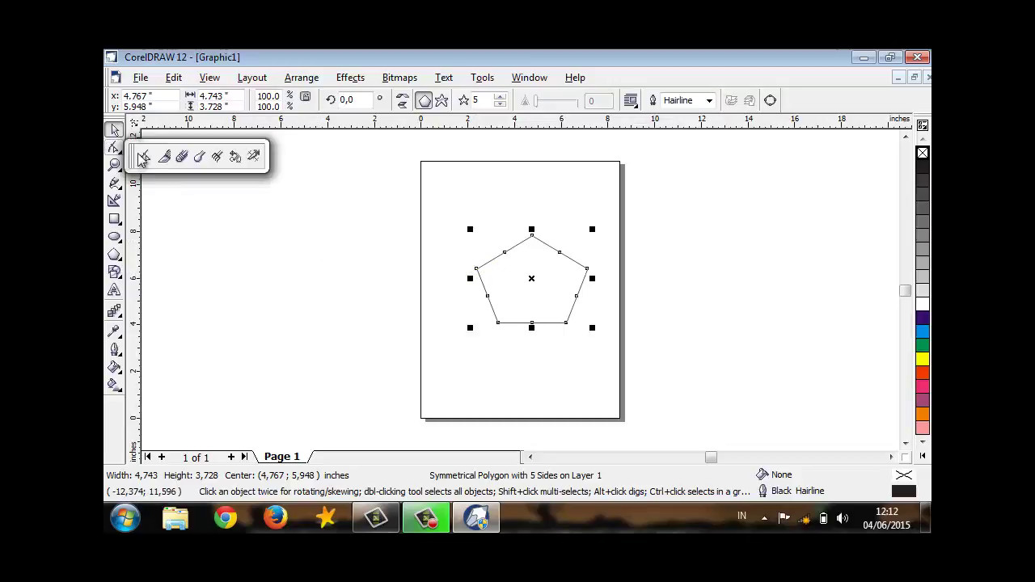
left_click(147, 156)
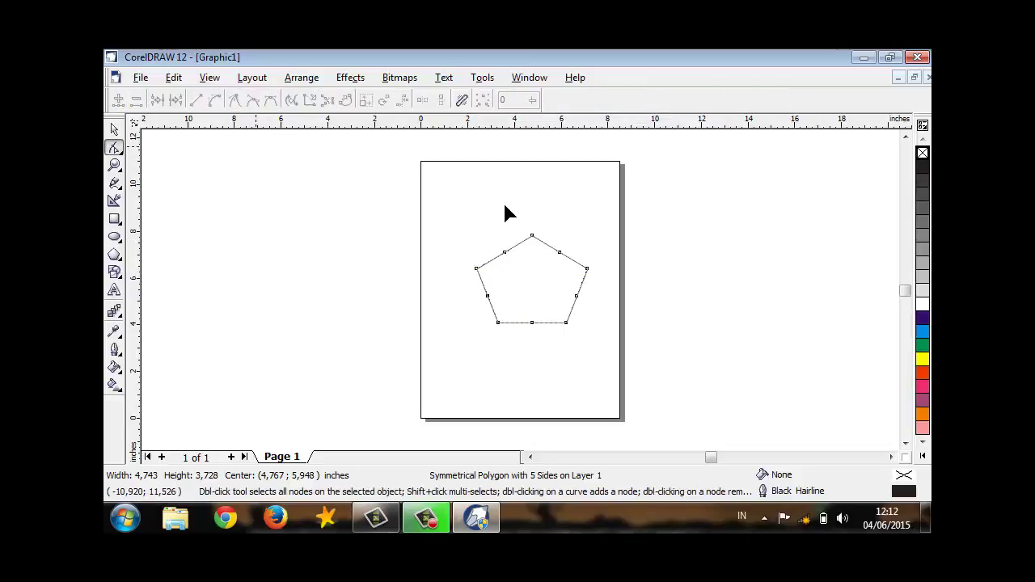
left_click_drag(506, 254, 531, 241)
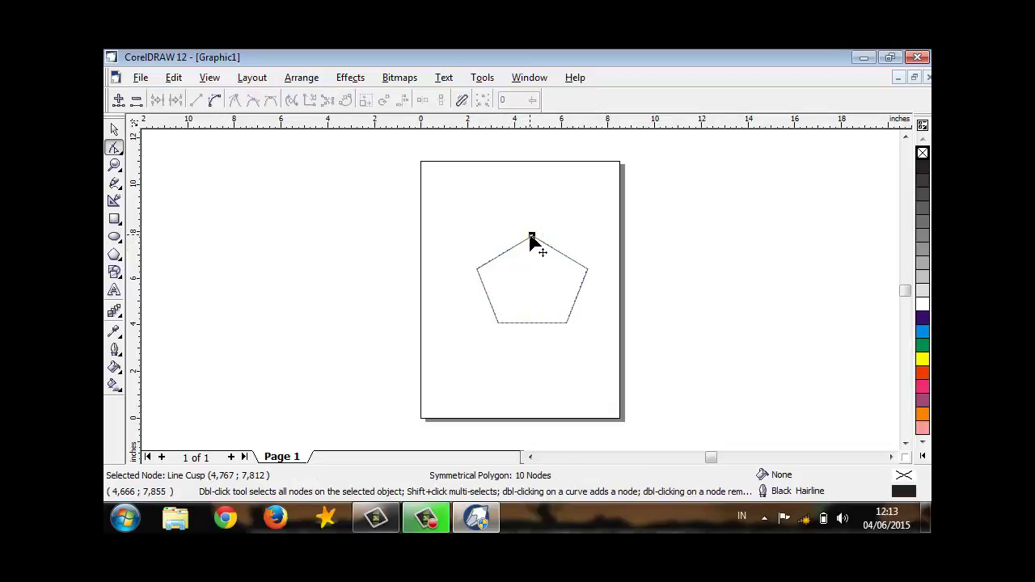
right_click(476, 269)
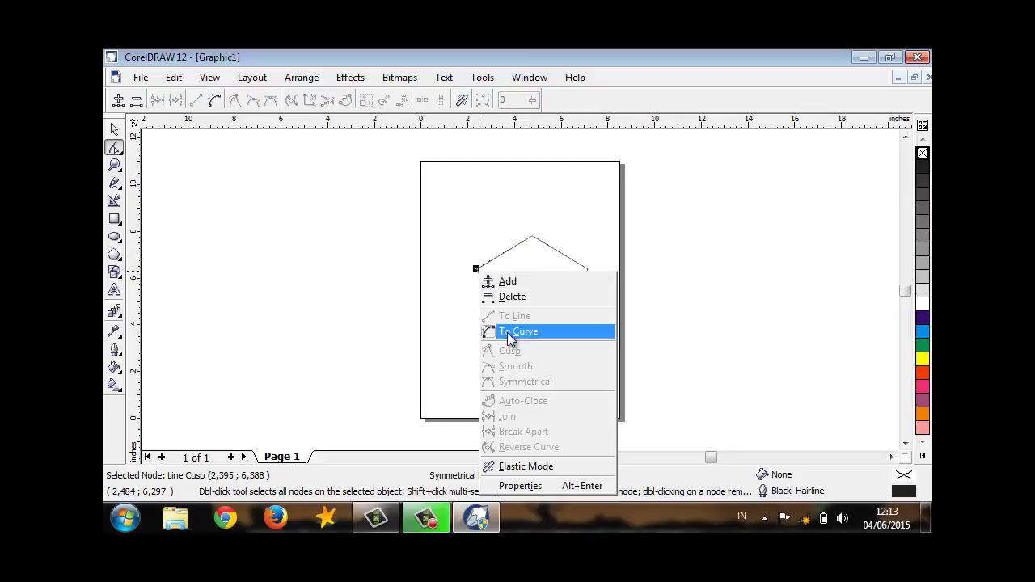
left_click(508, 332)
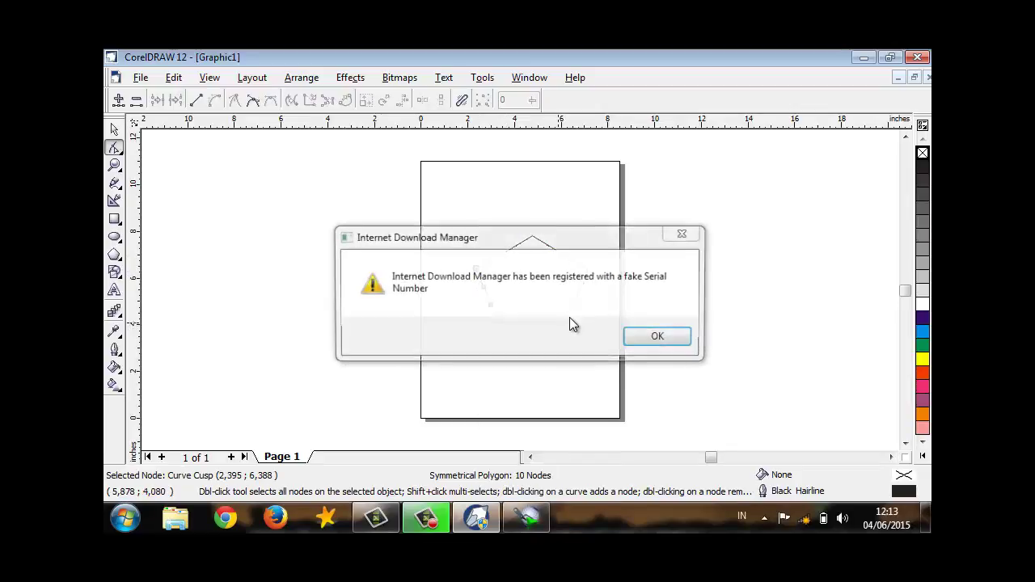
left_click(685, 234)
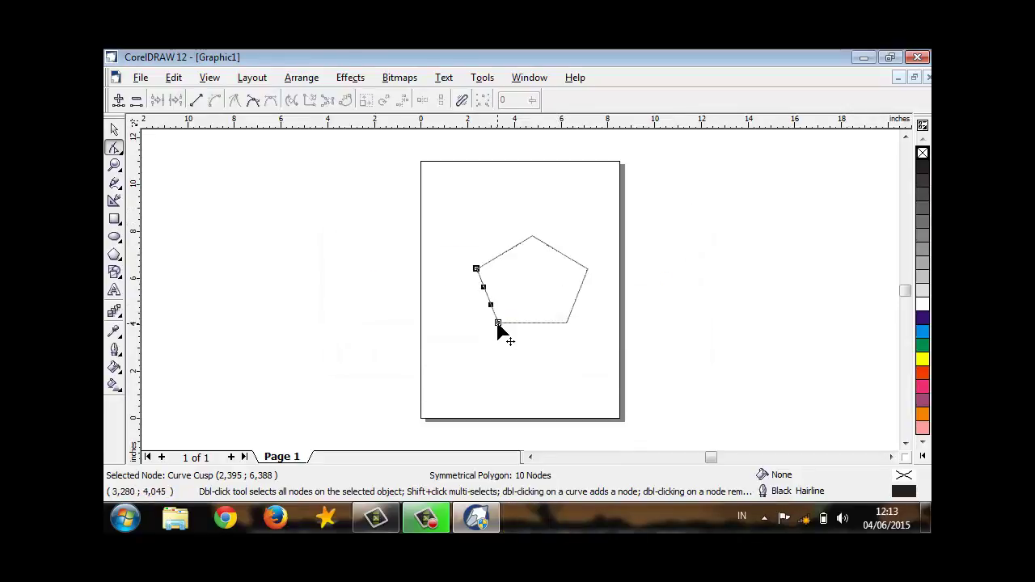
right_click(497, 322)
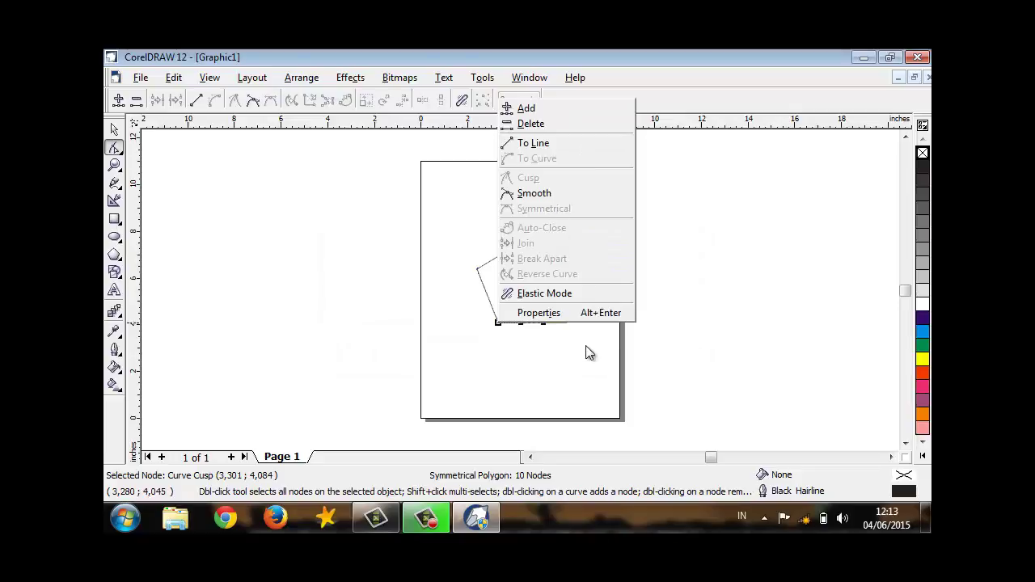
left_click(477, 270)
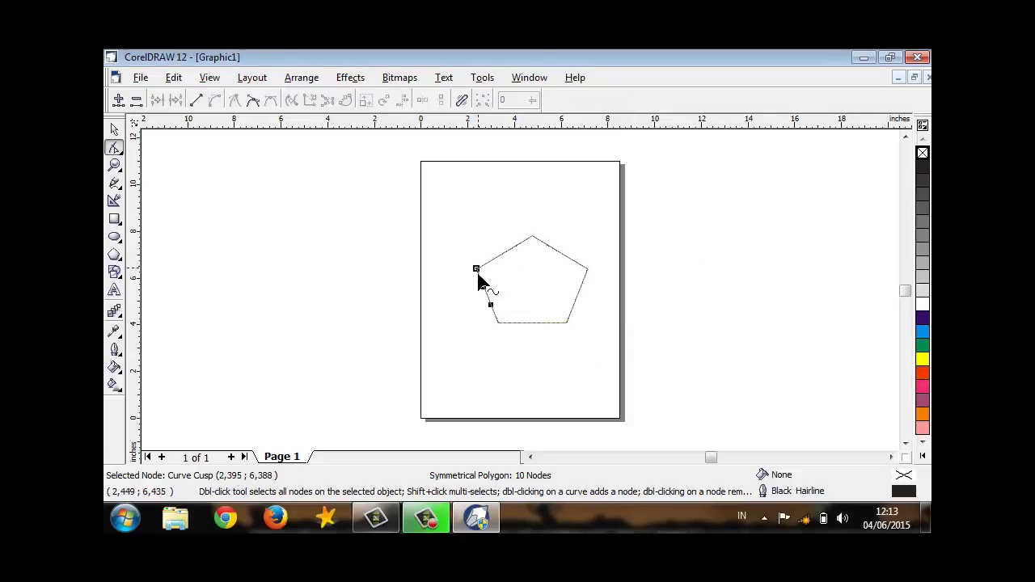
Bend the pentagon's left side outward into a rounded petal and angle its lower control handle further downward.
left_click_drag(488, 295, 404, 275)
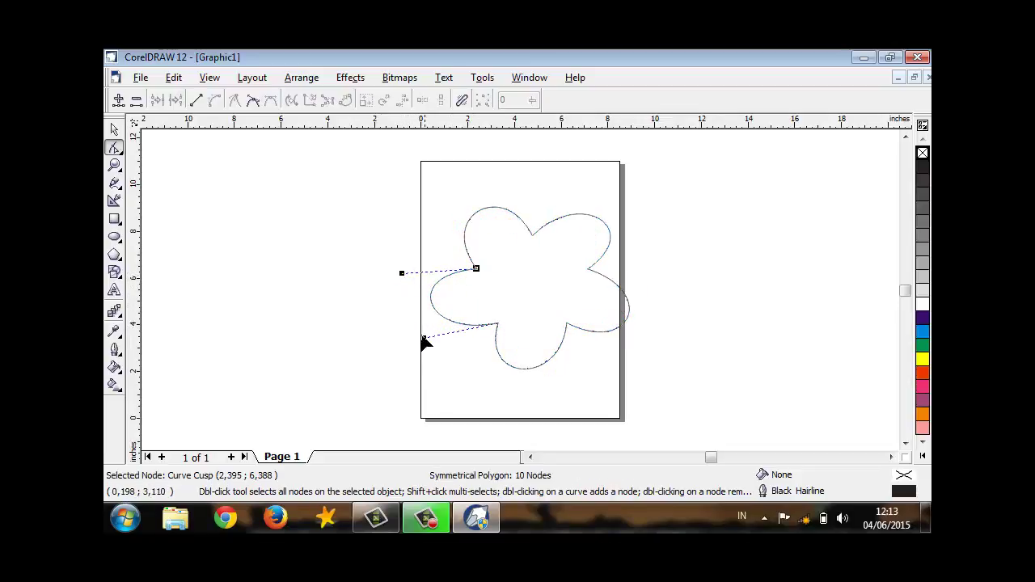
left_click(428, 348)
left_click_drag(429, 348, 456, 364)
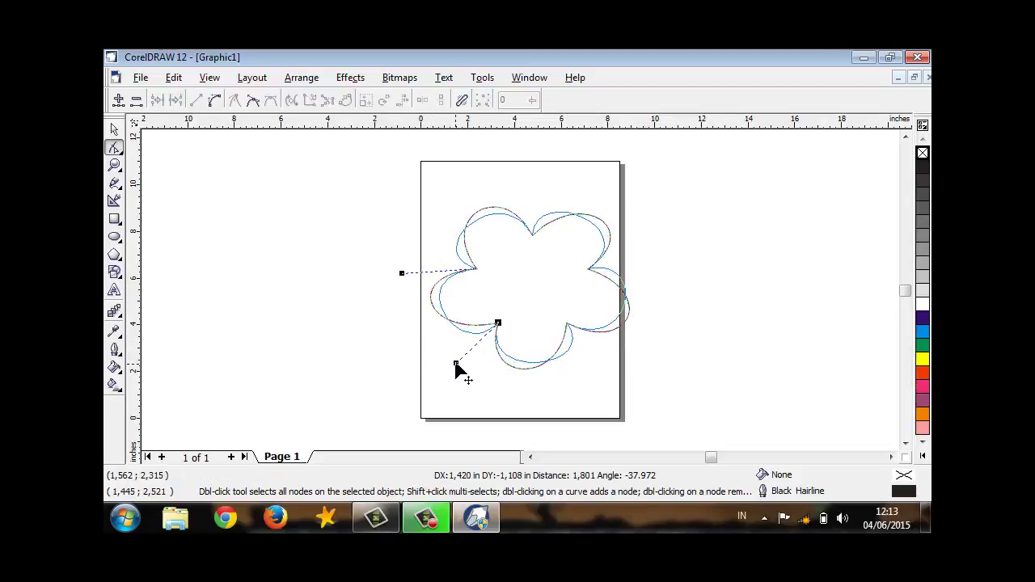
left_click_drag(577, 346, 580, 339)
left_click(570, 332)
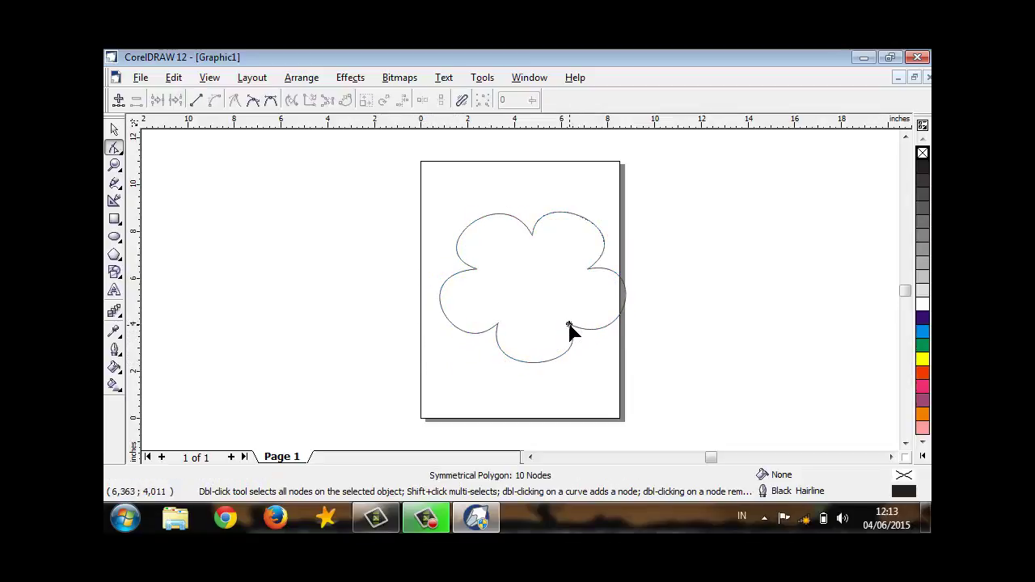
Reshape the bottom petal by lengthening its left control handle and pulling its right handle down and inward.
left_click(498, 324)
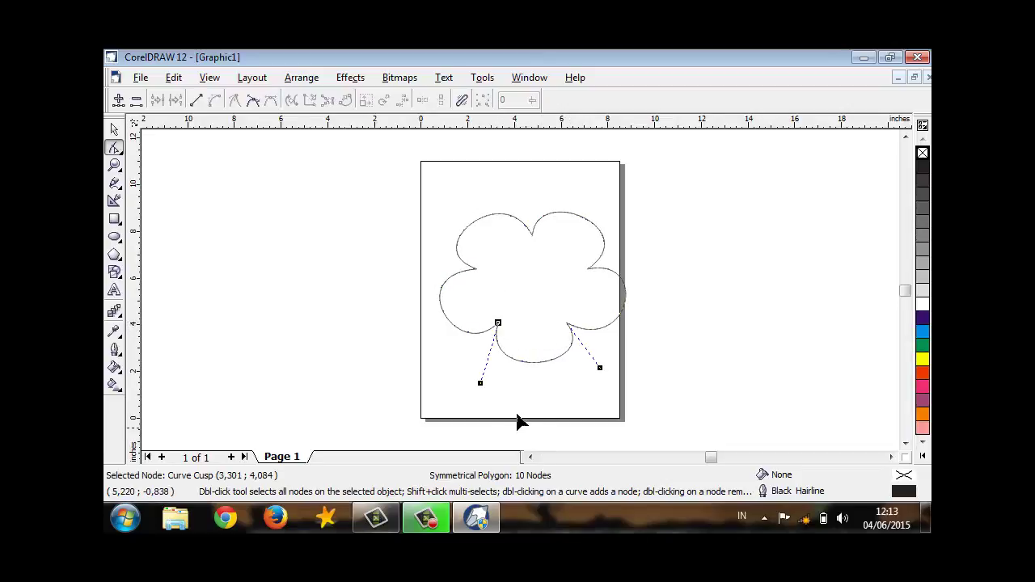
left_click_drag(481, 385, 470, 399)
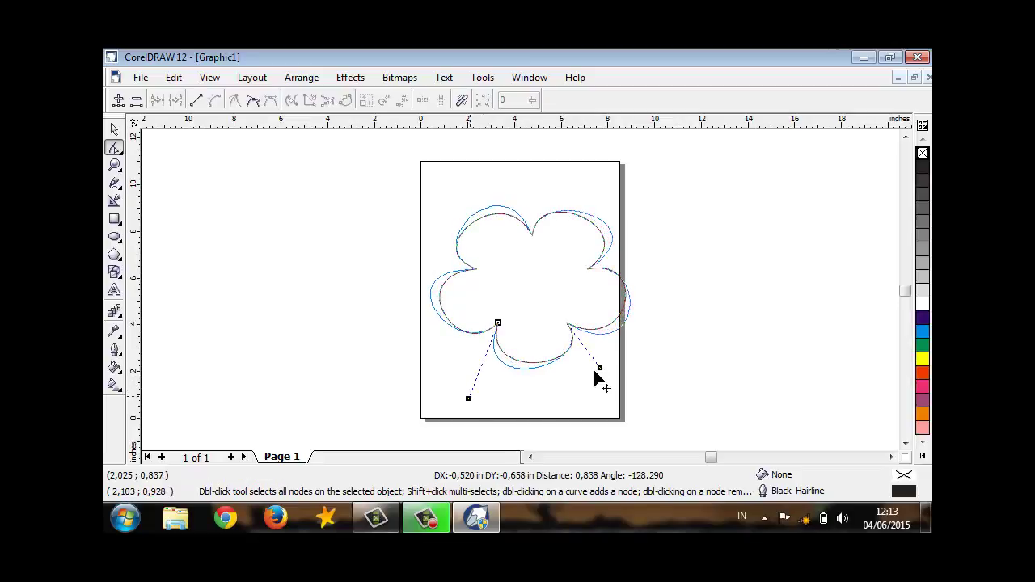
mouse_move(594, 373)
left_mouse_down()
mouse_move(591, 393)
mouse_move(584, 390)
left_mouse_up()
left_click(595, 276)
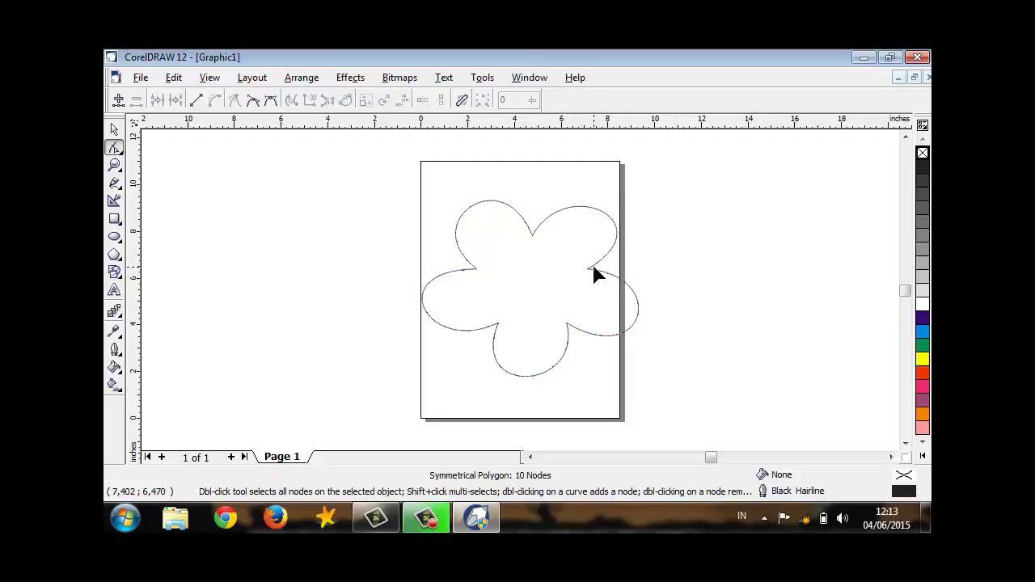
Adjust both control handles of the upper-right petal, shortening the outer one and shifting the top one slightly left.
left_click(591, 269)
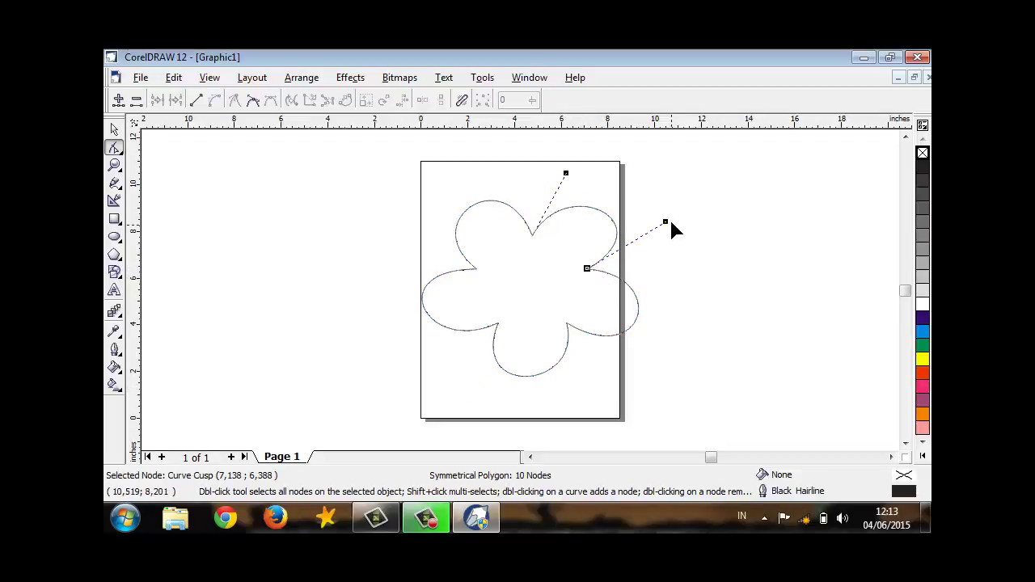
left_click_drag(657, 218, 590, 272)
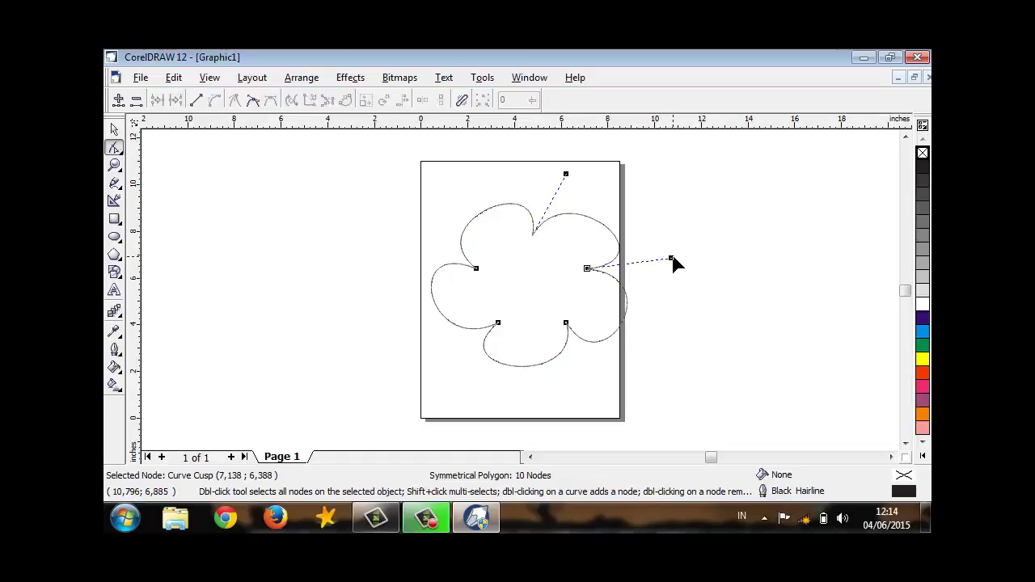
left_click_drag(673, 258, 647, 232)
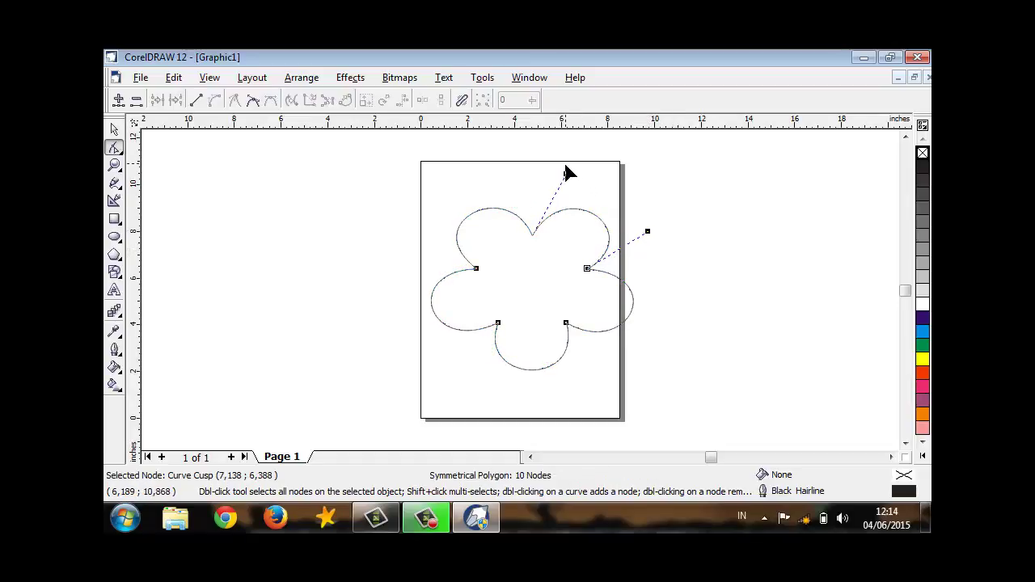
left_click_drag(566, 174, 551, 163)
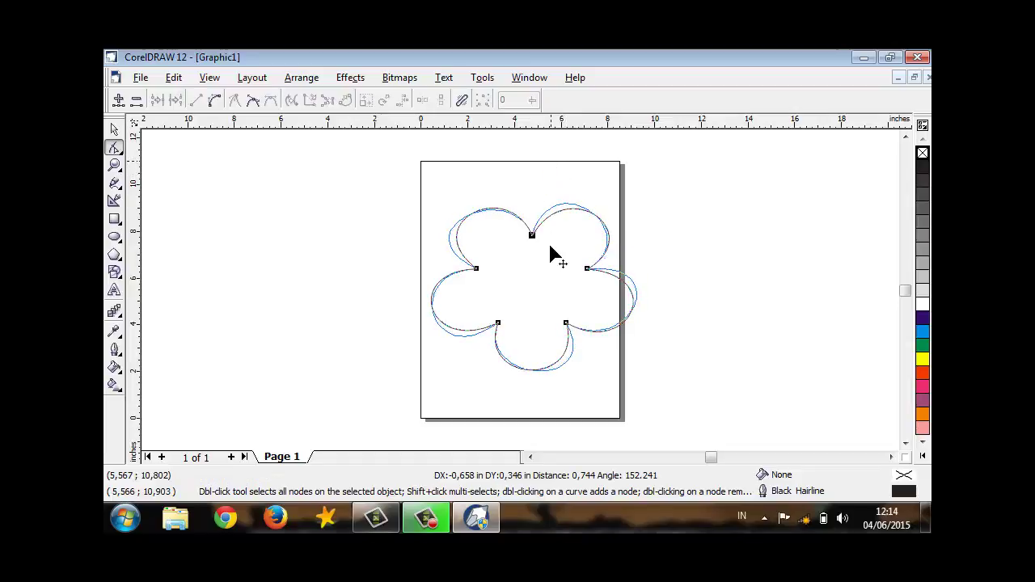
Stretch the upper-left petal by pulling the top node's control handle straight up above the page edge.
left_click(477, 271)
left_click(476, 270)
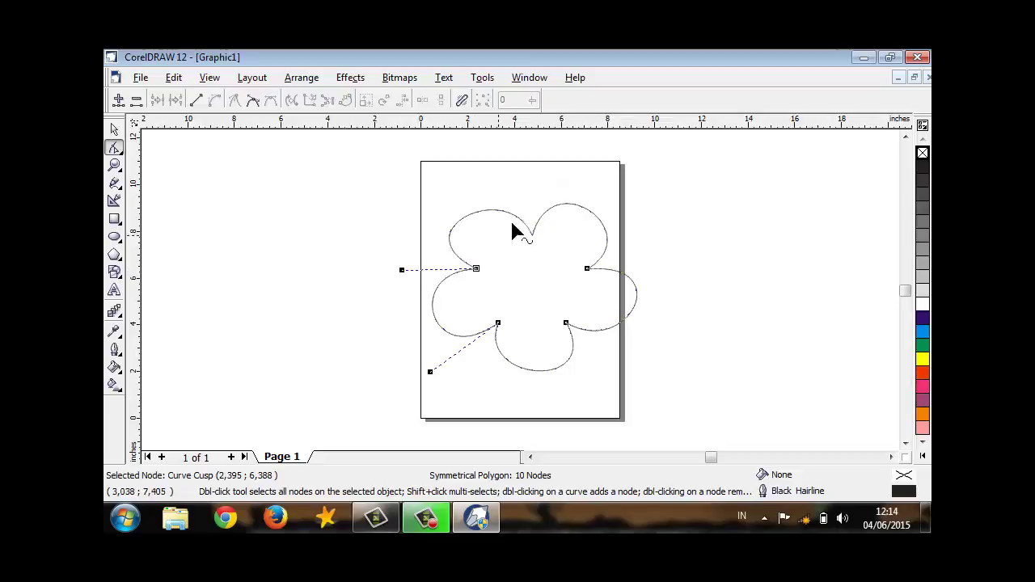
left_click(533, 235)
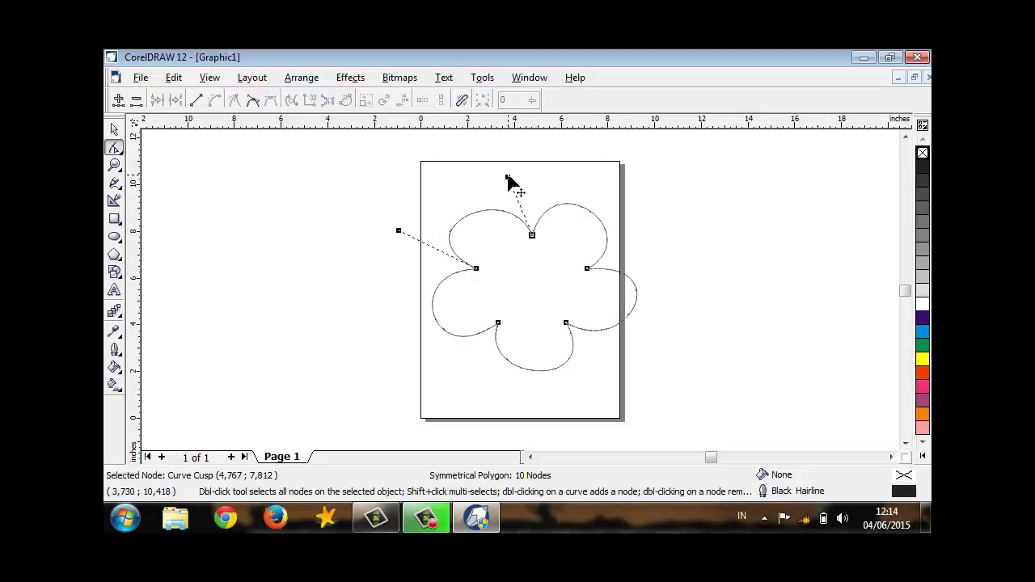
left_click_drag(515, 171, 532, 146)
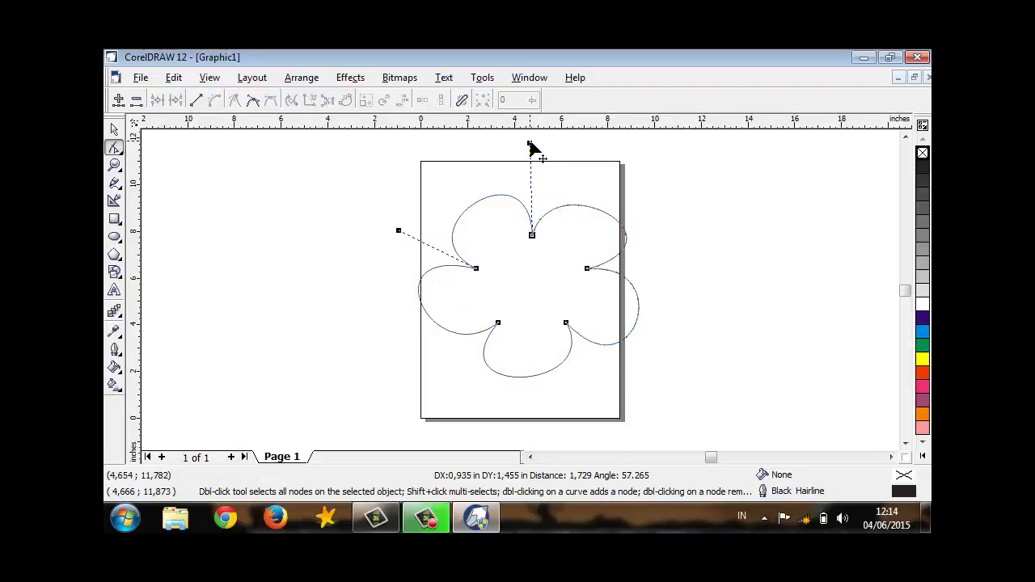
Shorten the upper-right petal's outer control handle to narrow the petals, and deselect the node.
left_click(585, 270)
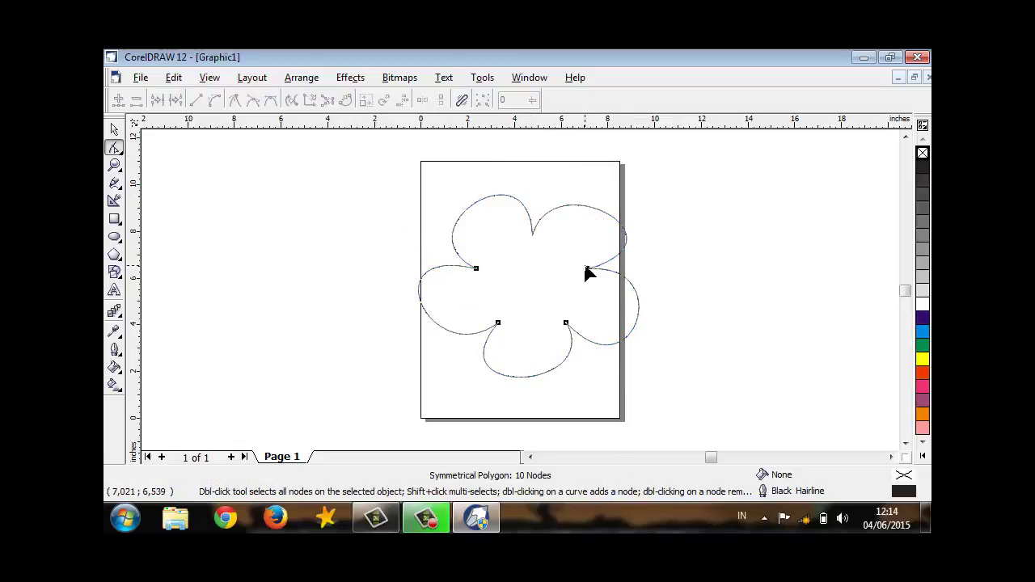
left_click(587, 270)
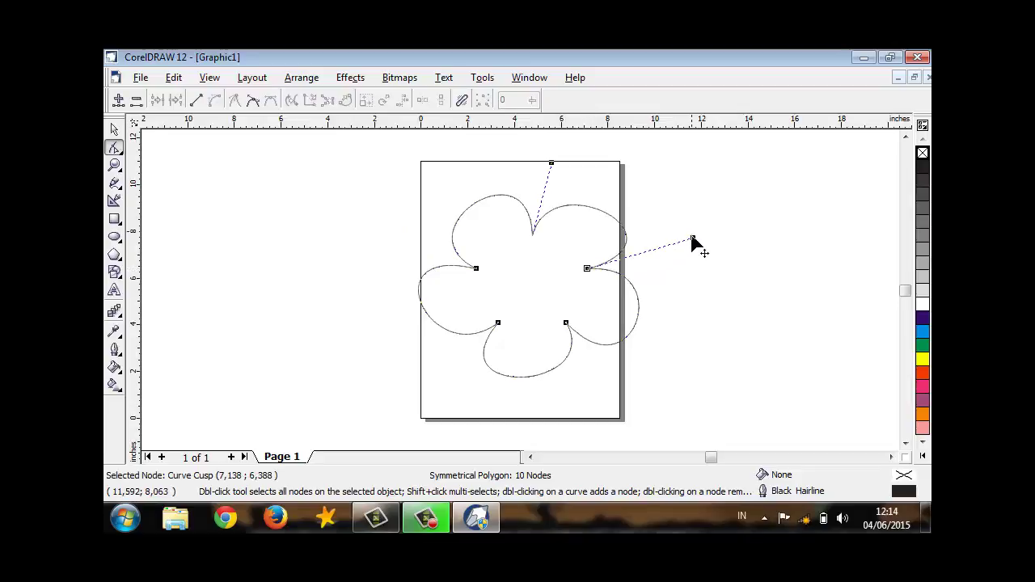
left_click_drag(693, 239, 640, 250)
left_click(567, 325)
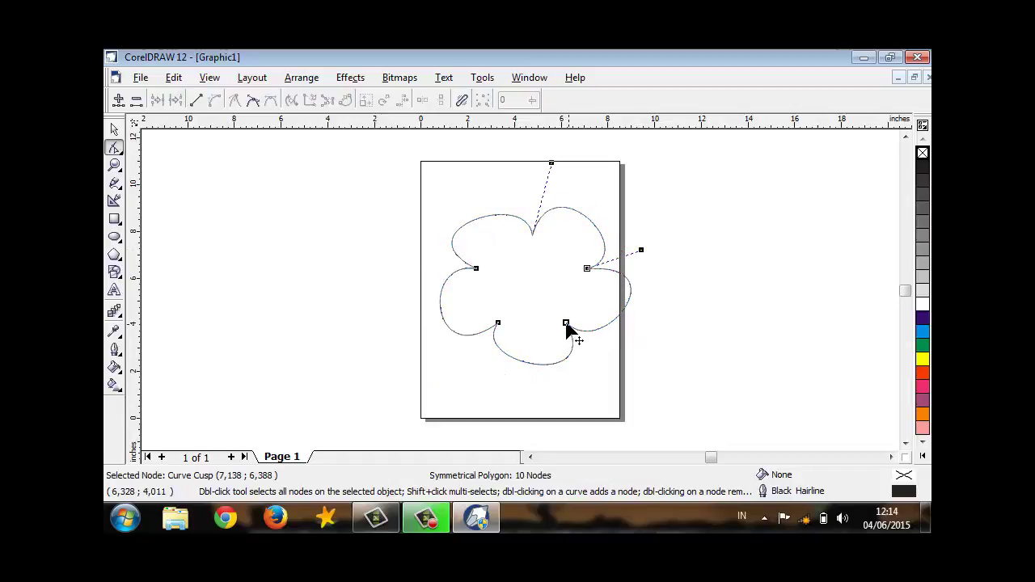
left_click(610, 365)
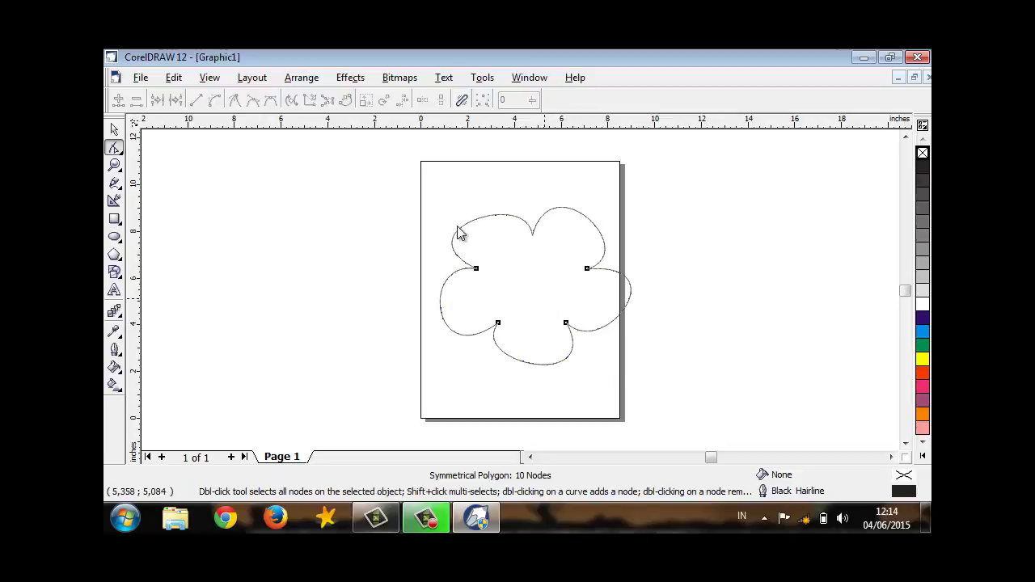
Nudge the flower left onto the page, scale it to about 6.94 by 5.73 inches and place it in the page's upper half.
key("space")
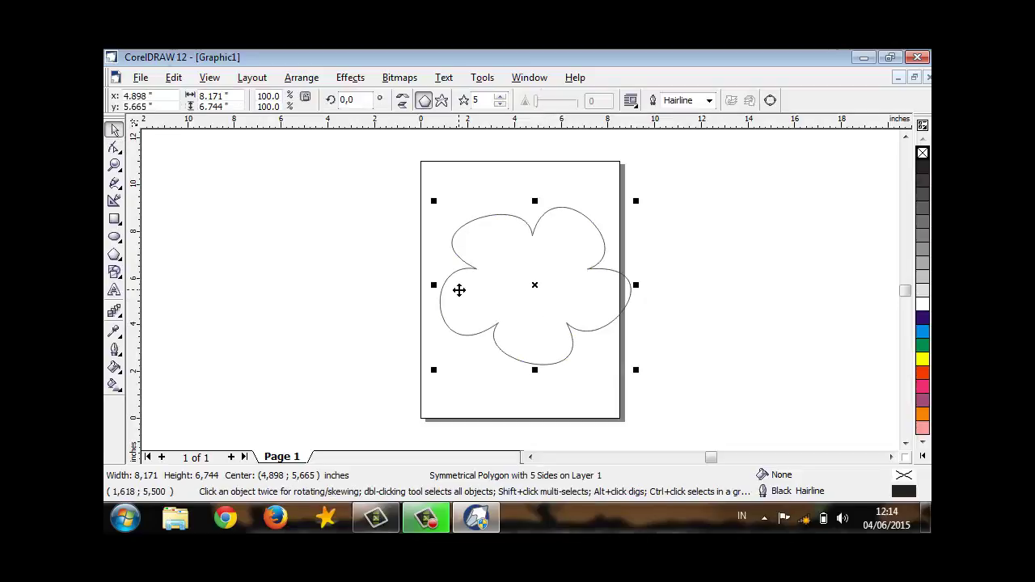
key("Left")
key("Left")
key("Left")
key("Left")
key("Left")
key("Left")
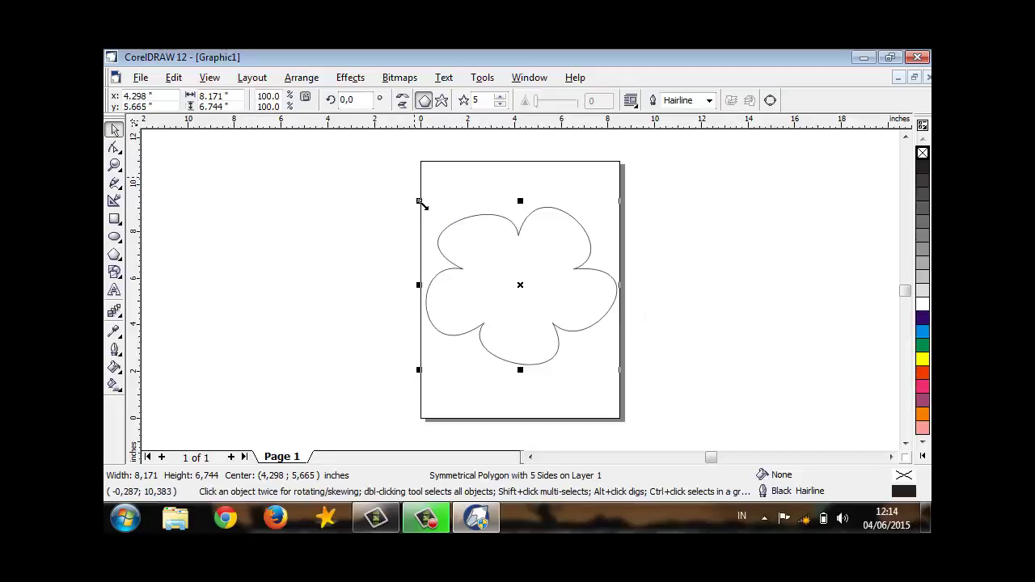
left_click_drag(440, 220, 516, 225)
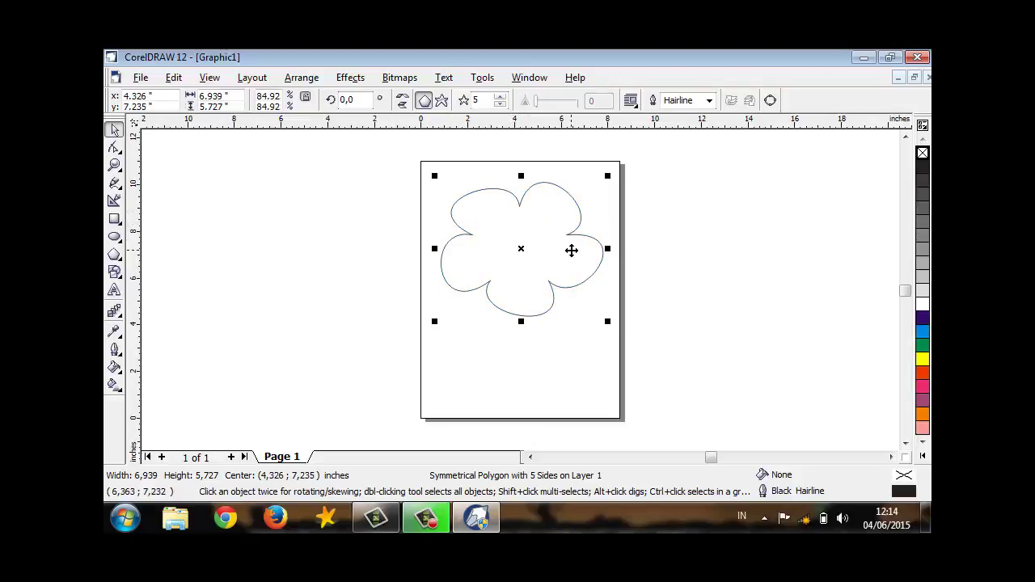
Rotate the flower about 31 degrees counterclockwise around its center so that one petal points upward.
left_click(559, 214)
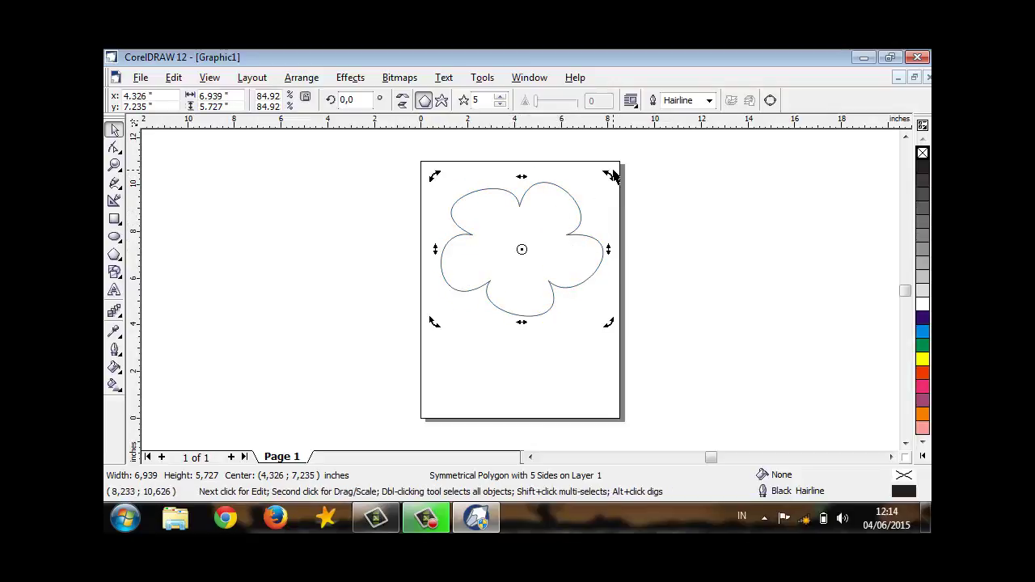
left_click_drag(608, 175, 545, 182)
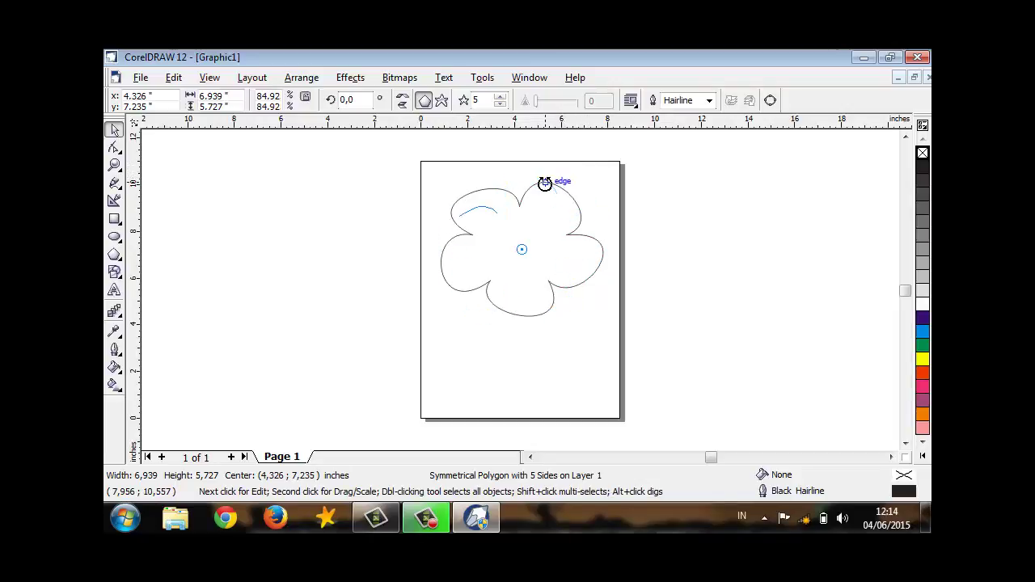
left_click(486, 254)
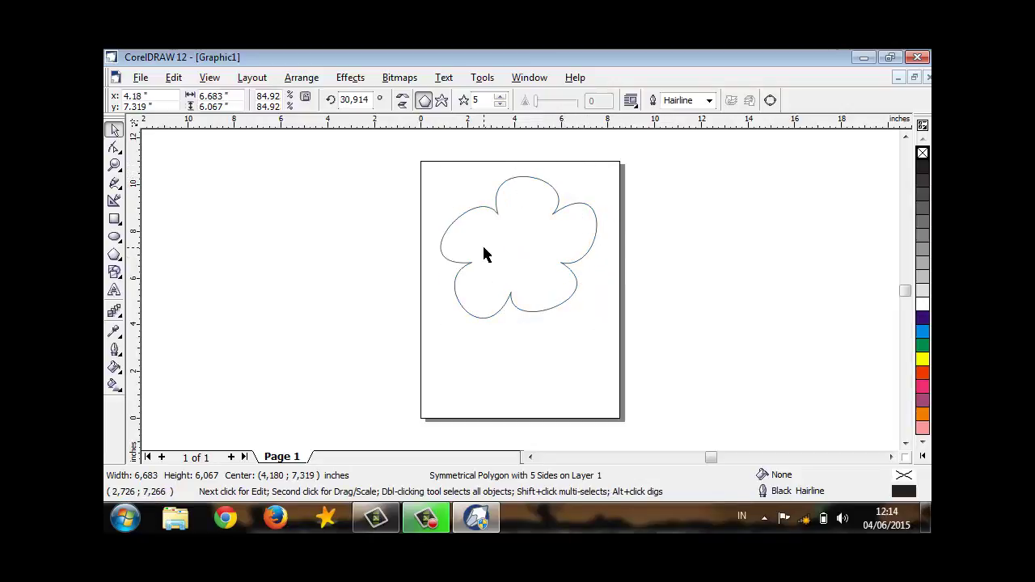
left_click(471, 215)
left_click(470, 212)
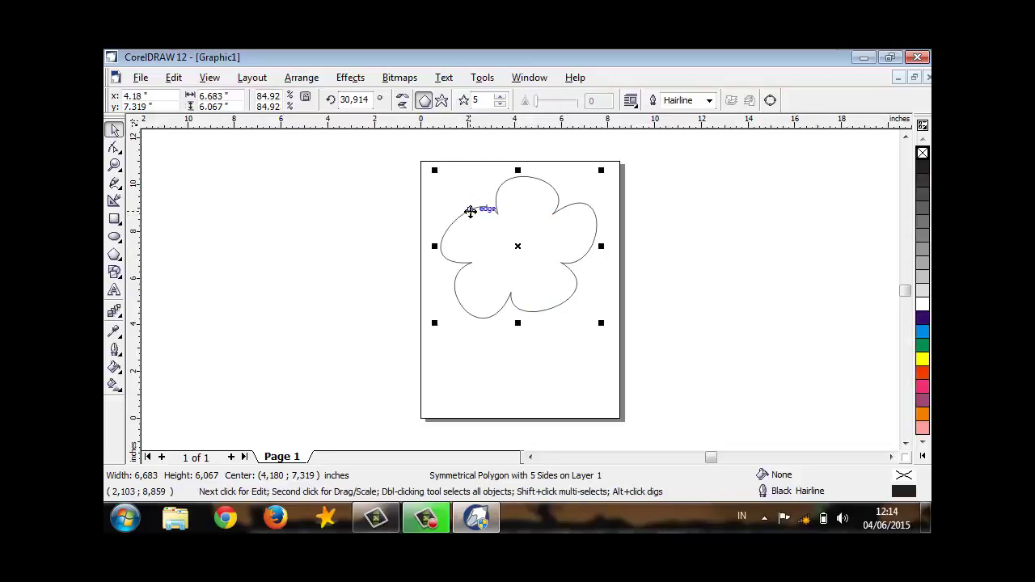
Draw a narrow closed four-node stem outline, about 0.45 by 3.57 inches, beside the page with the Bezier tool.
left_click(676, 345)
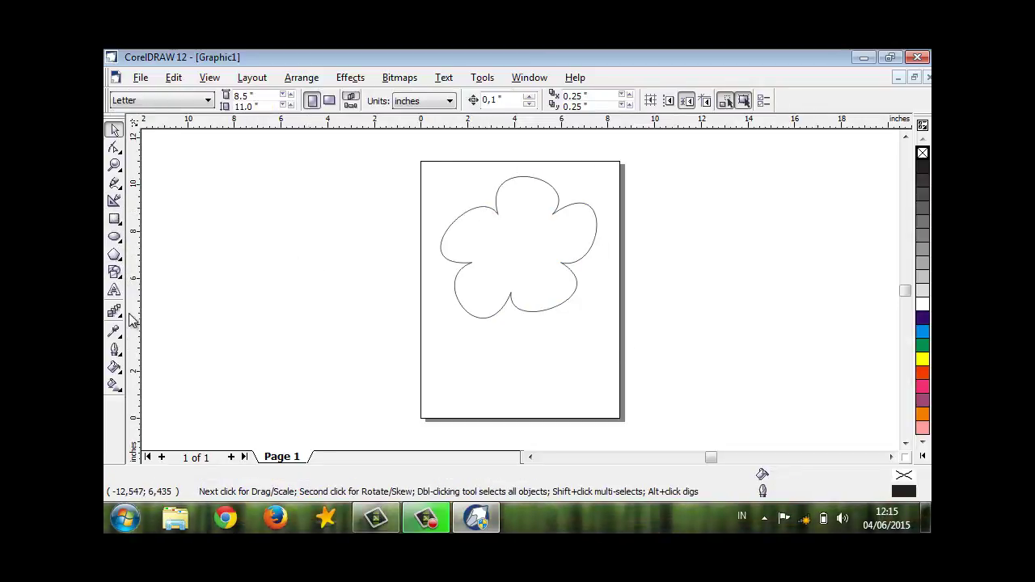
left_click(122, 188)
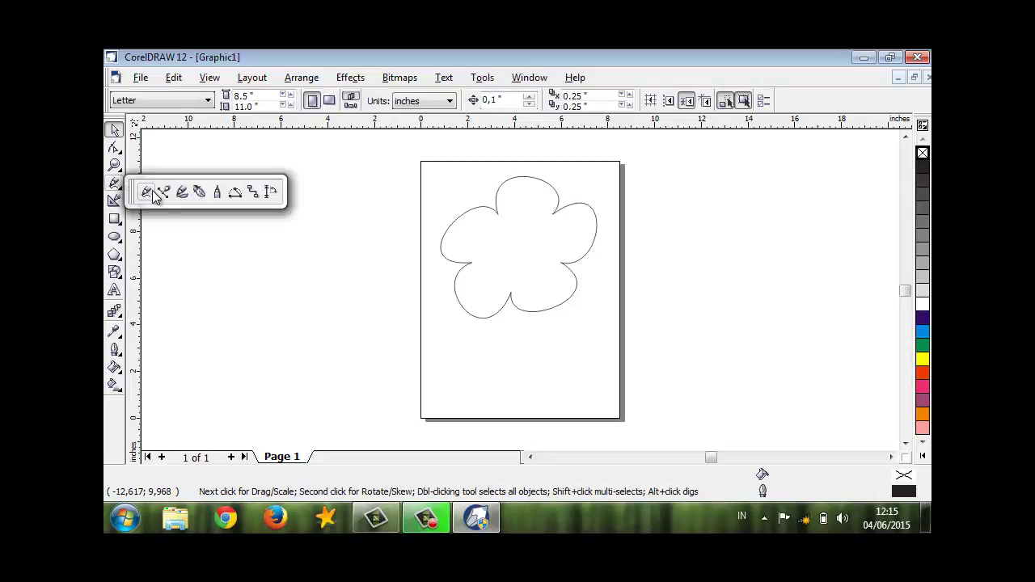
left_click(163, 192)
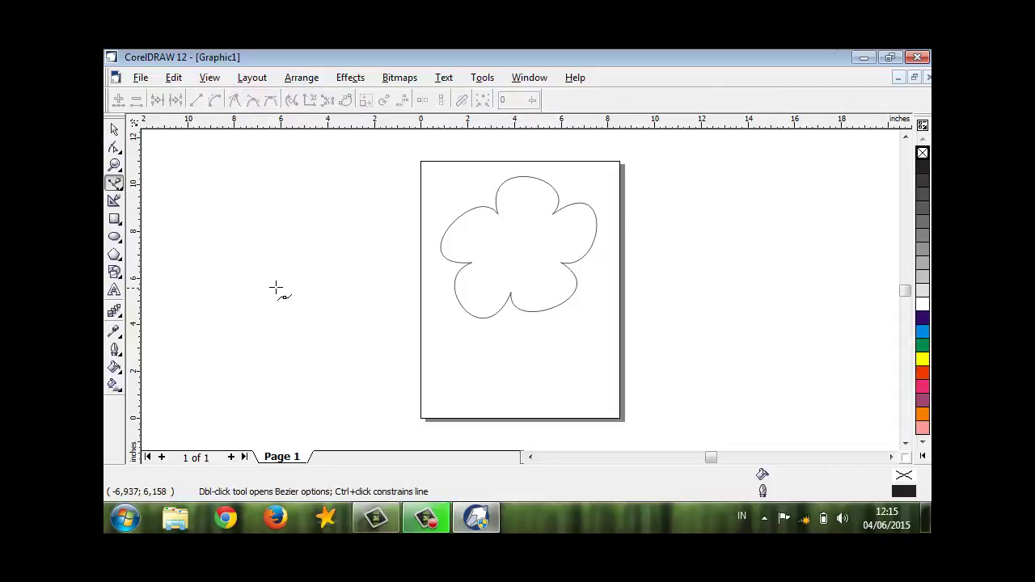
left_click(282, 361)
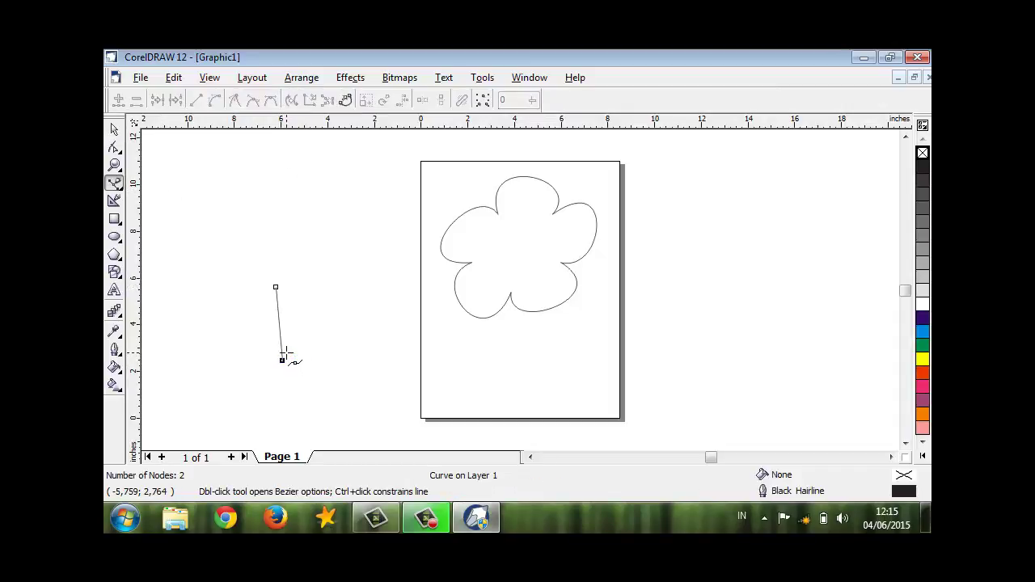
left_click(286, 352)
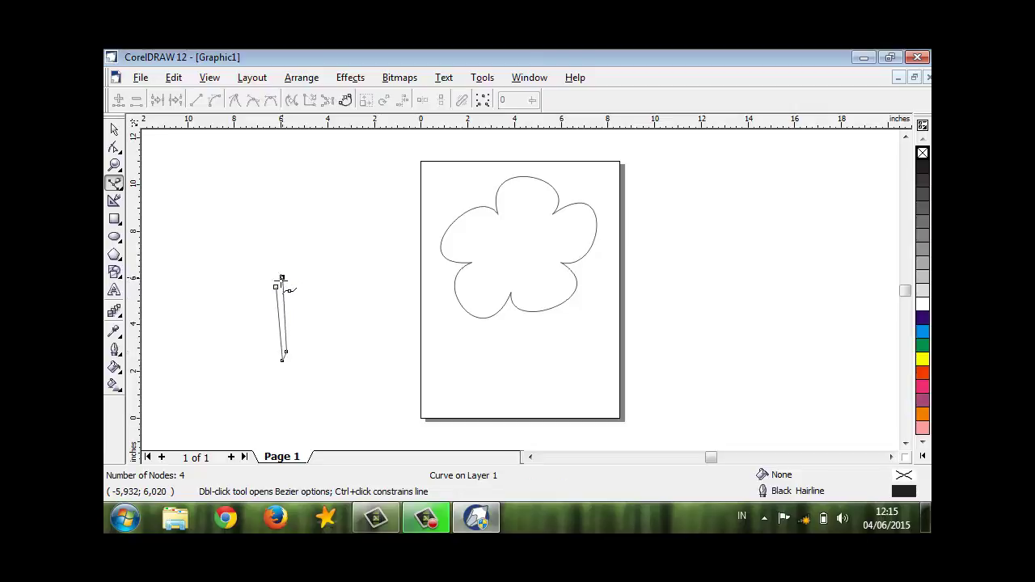
left_click(276, 286)
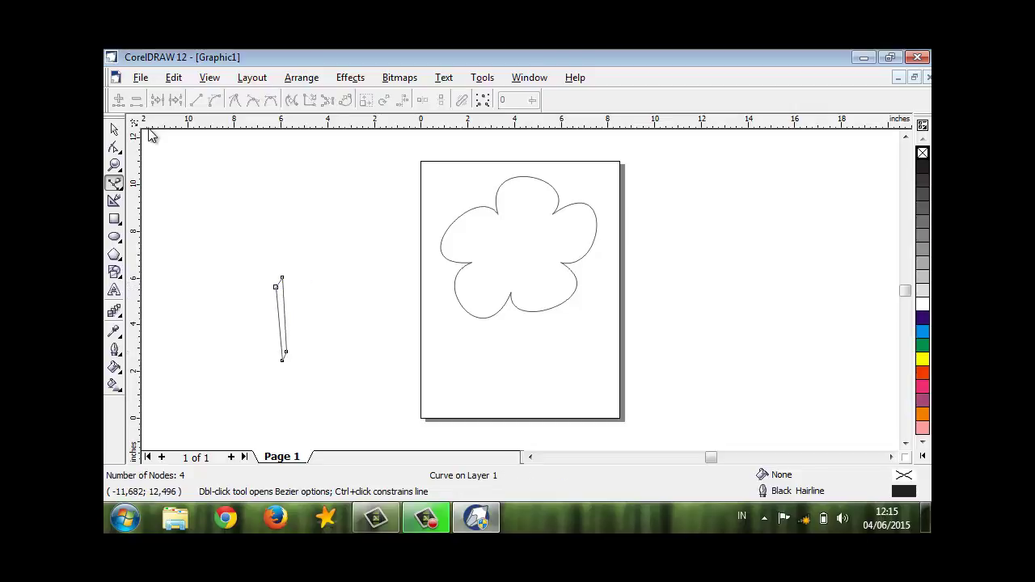
Convert the stem outline's two long sides from straight lines to curves.
left_click(115, 128)
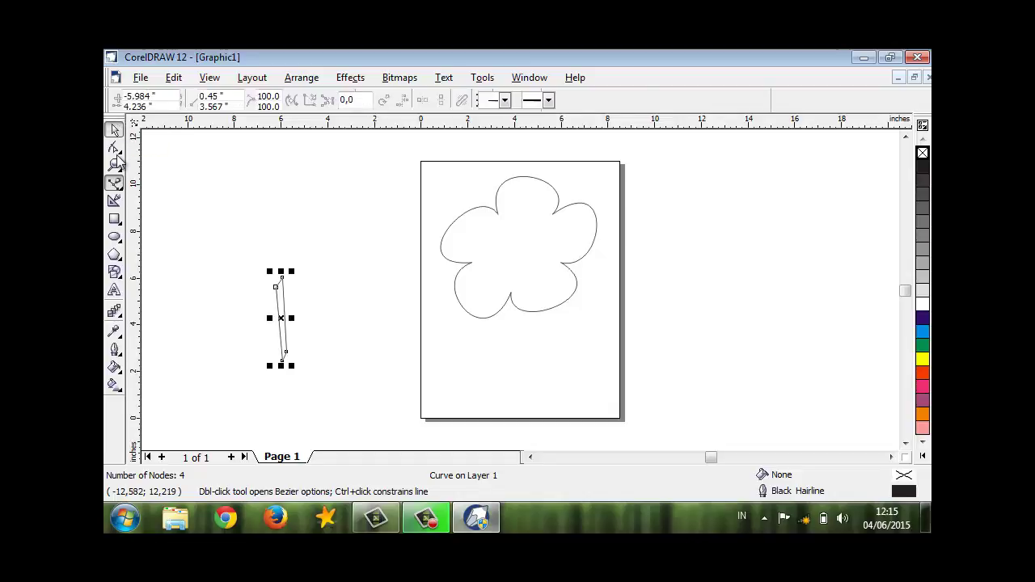
left_click(114, 147)
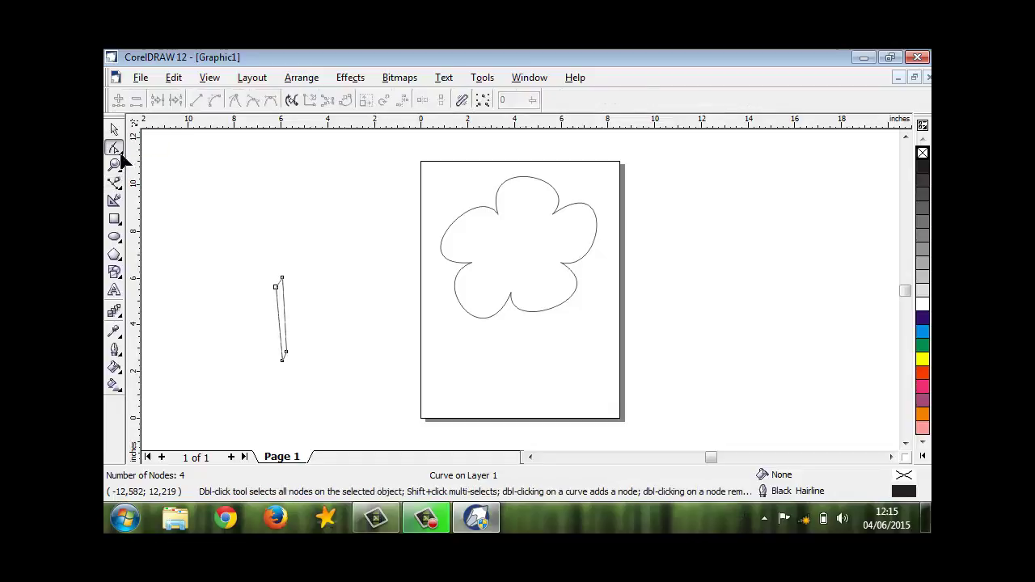
right_click(279, 313)
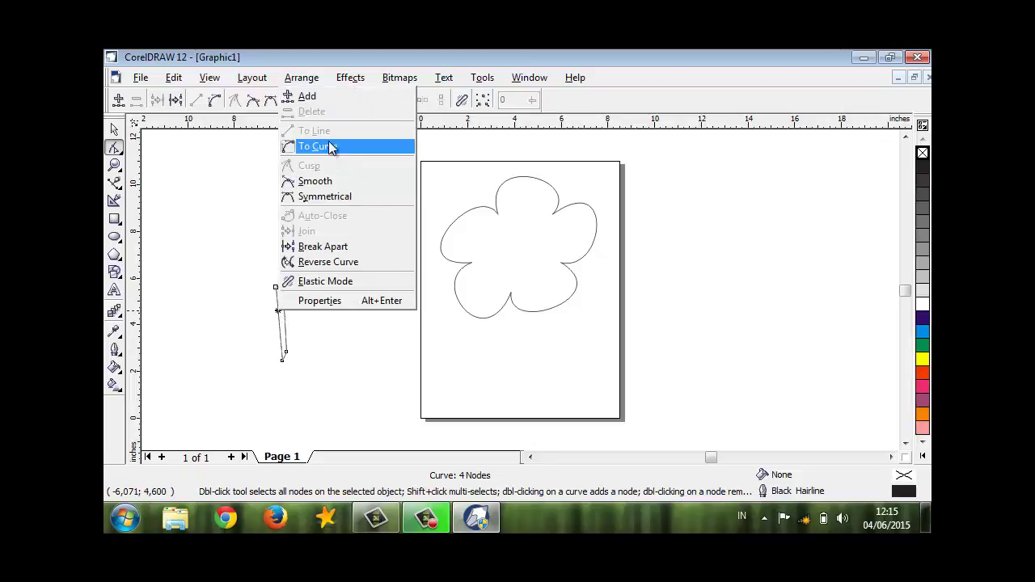
left_click(320, 146)
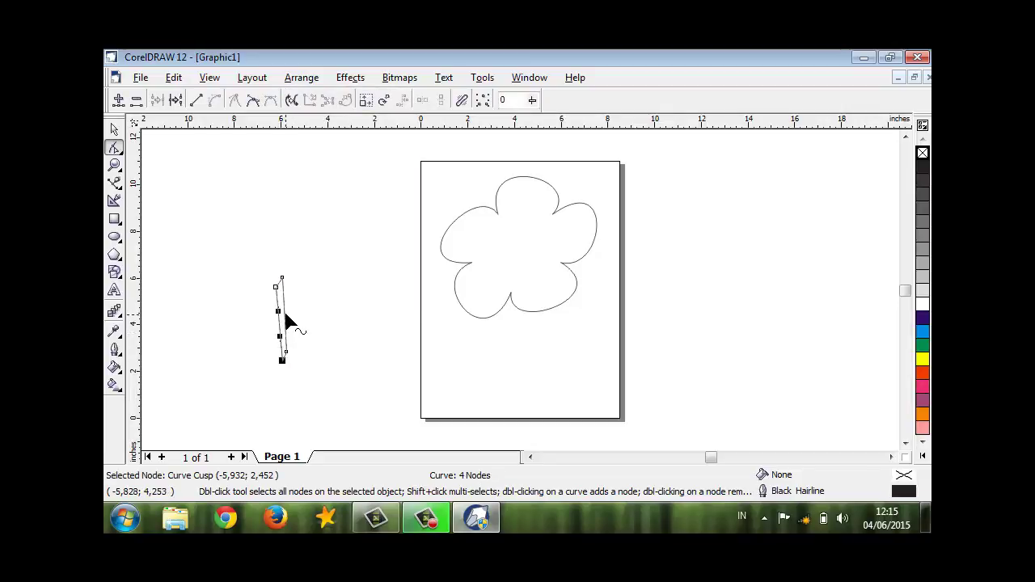
right_click(284, 315)
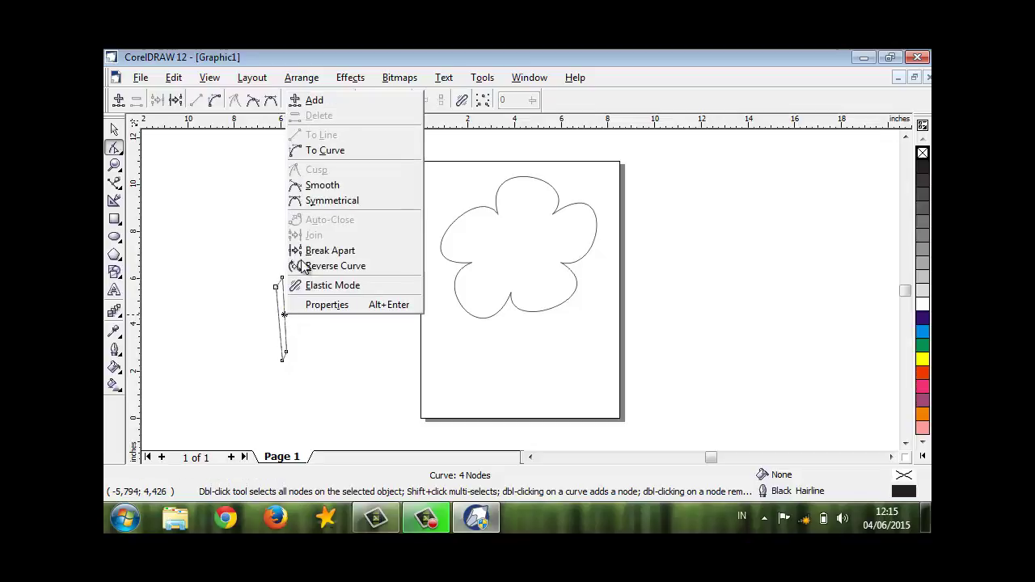
left_click(356, 150)
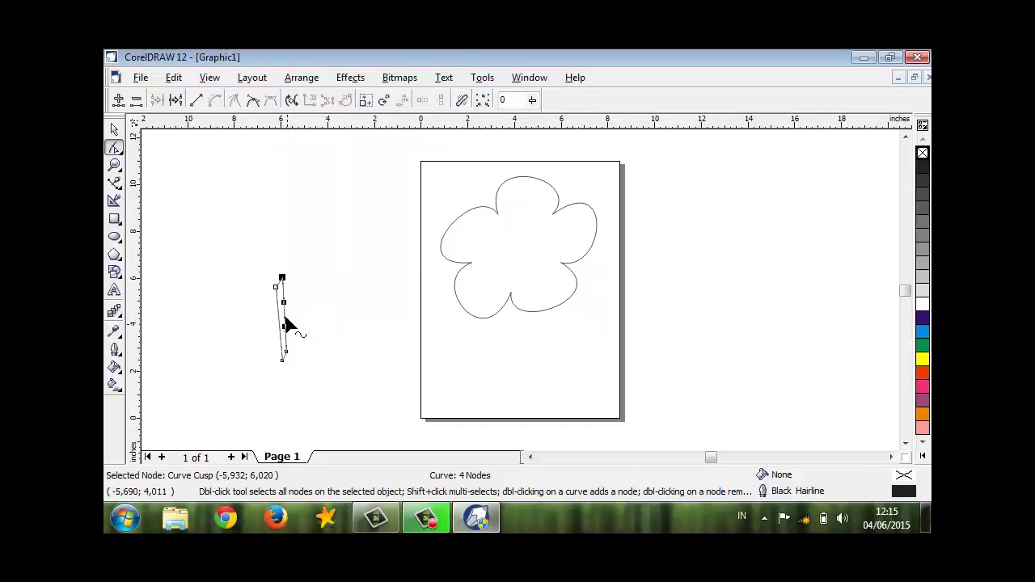
Bend both long sides of the stem to the right so it forms a curved shape about 0.82 inches wide.
left_click_drag(287, 322, 295, 303)
left_click(282, 322)
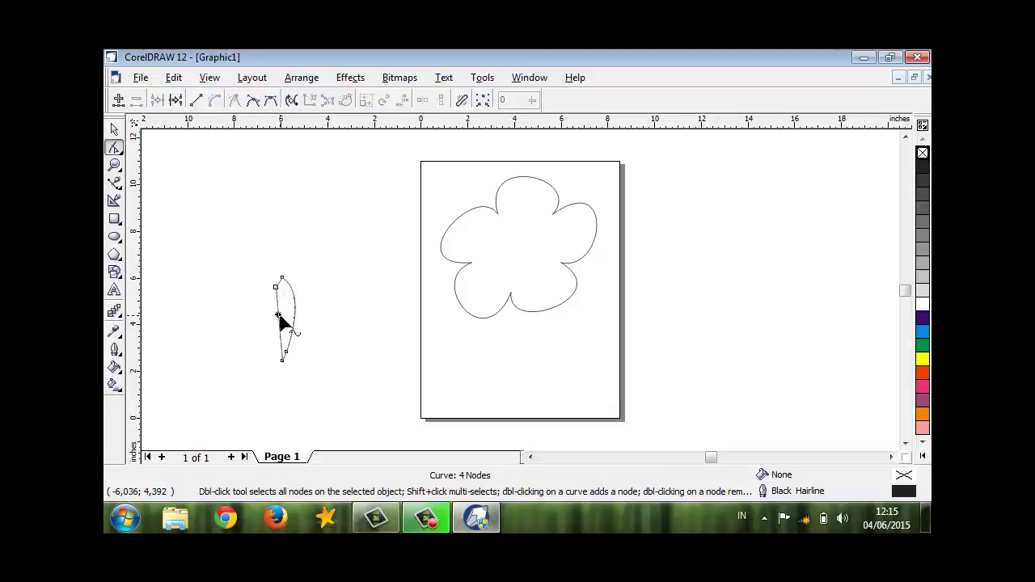
left_click(284, 362)
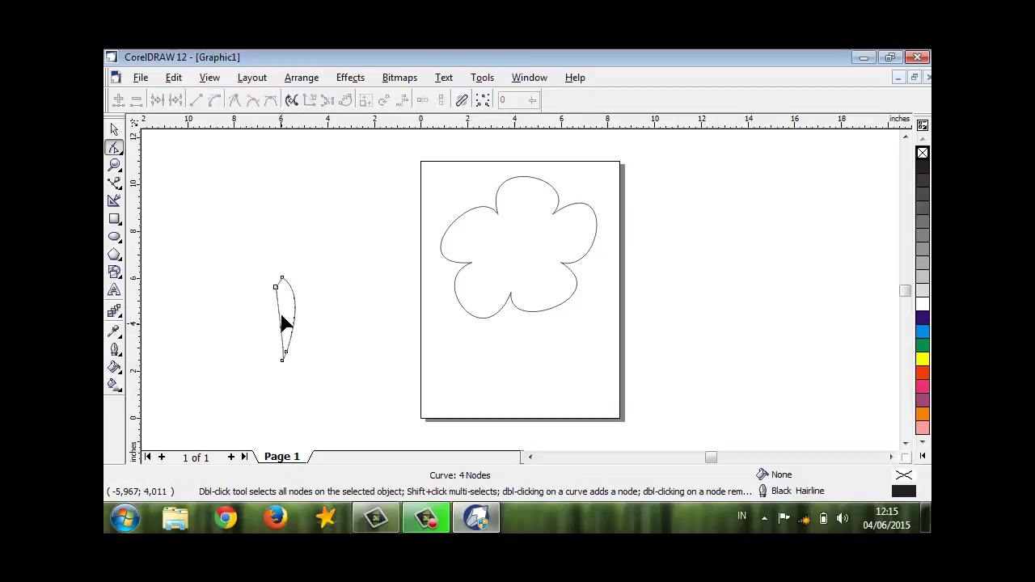
left_click_drag(279, 320, 289, 318)
Move the stem under the flower, scale it to about 1.22 by 5.33 inches, and deselect it.
left_click(115, 130)
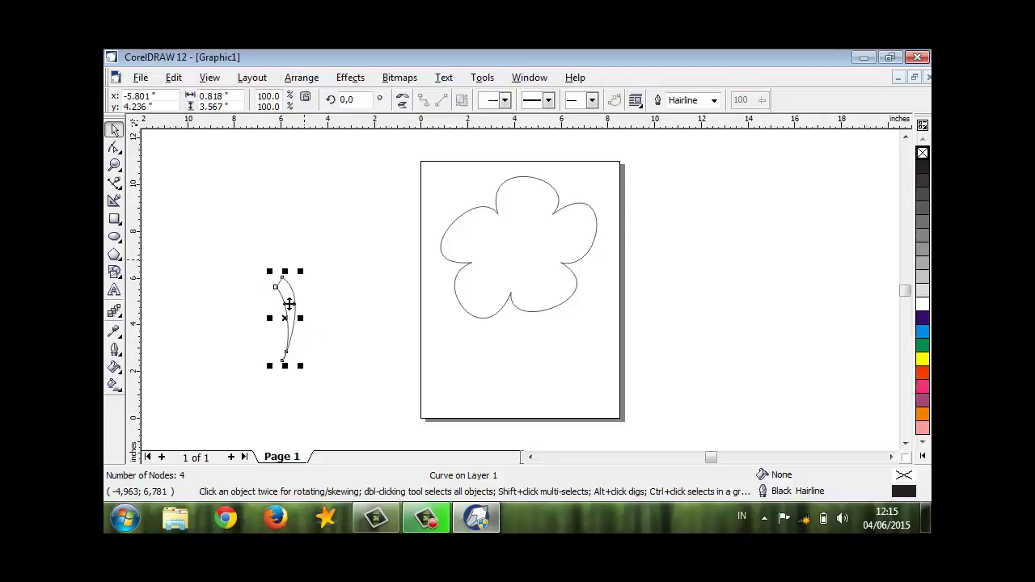
left_click_drag(287, 301, 516, 304)
left_click(577, 330)
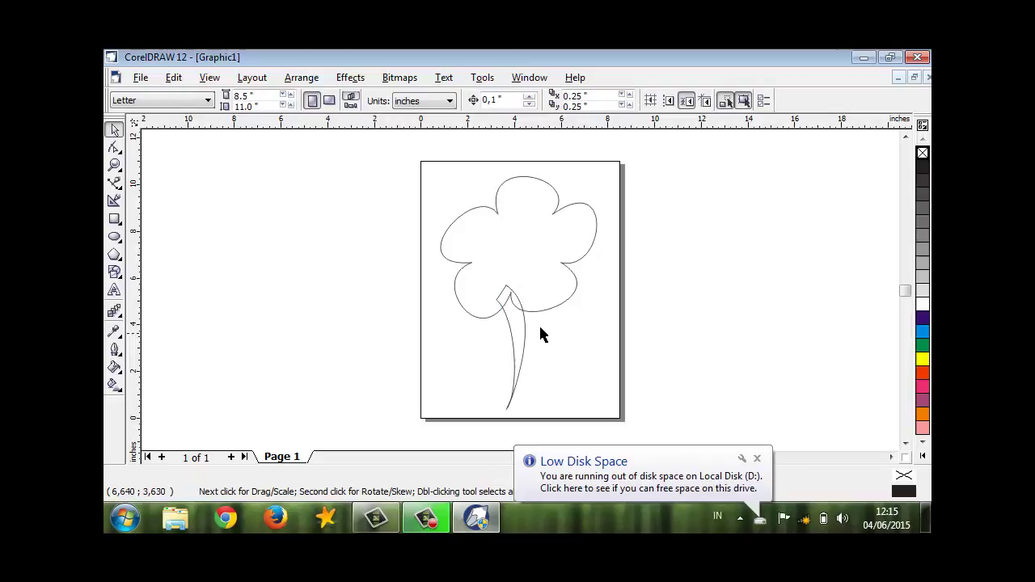
Fill the flower with a uniform green, CMYK 71, 0, 95, 0.
left_click(527, 238)
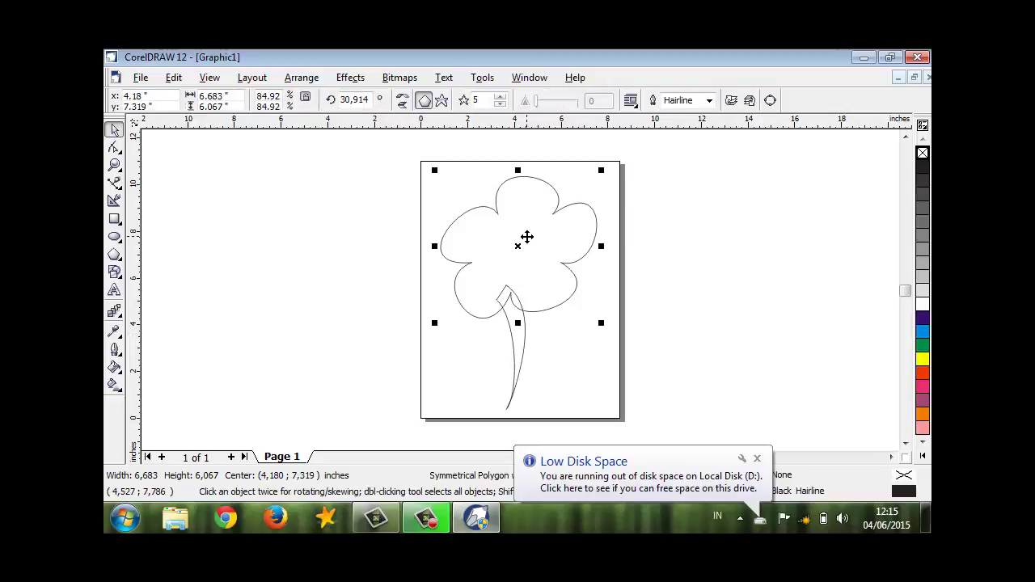
left_click(117, 351)
left_click(118, 331)
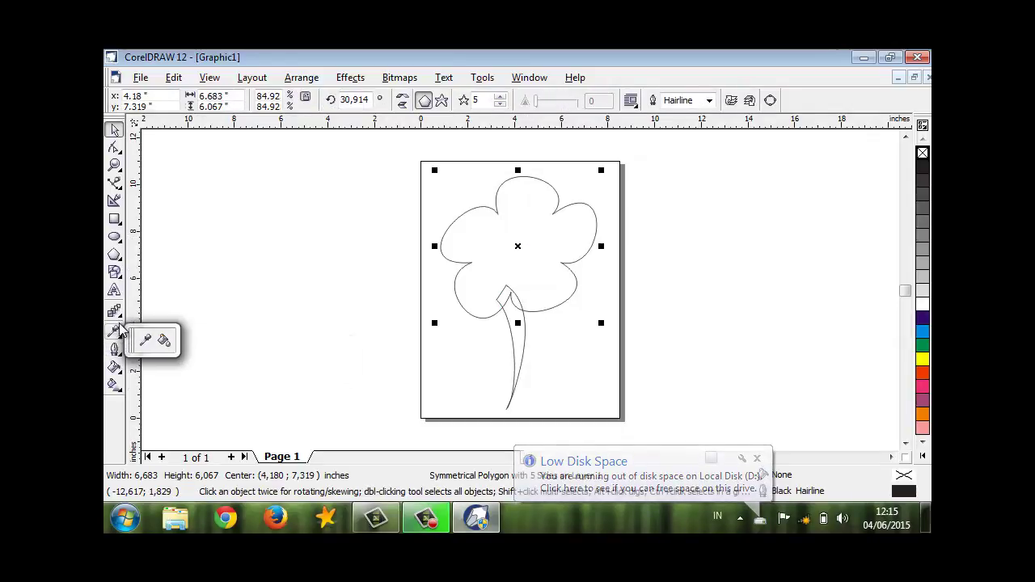
left_click(114, 351)
left_click(115, 367)
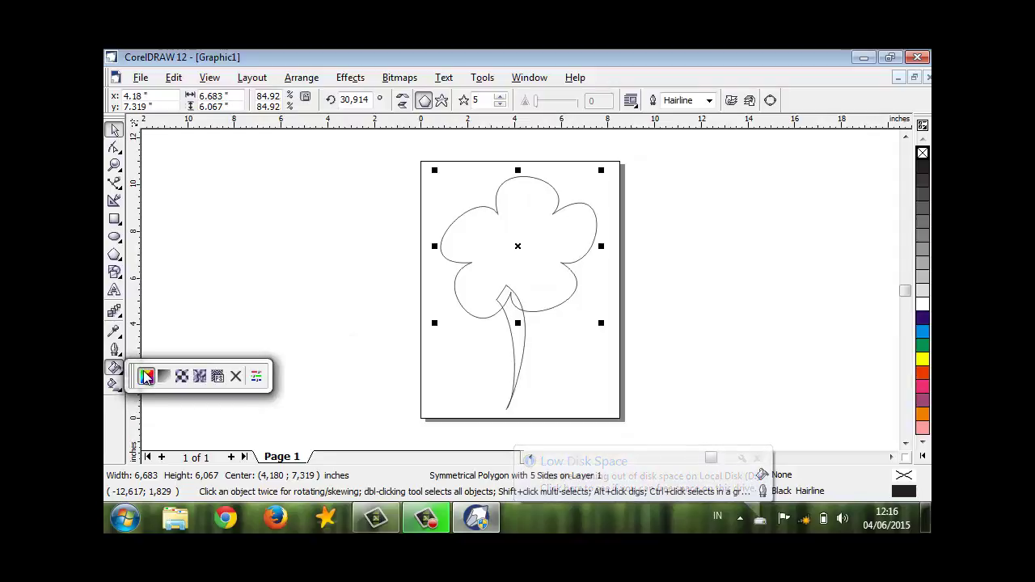
left_click(146, 377)
key("shift+F11")
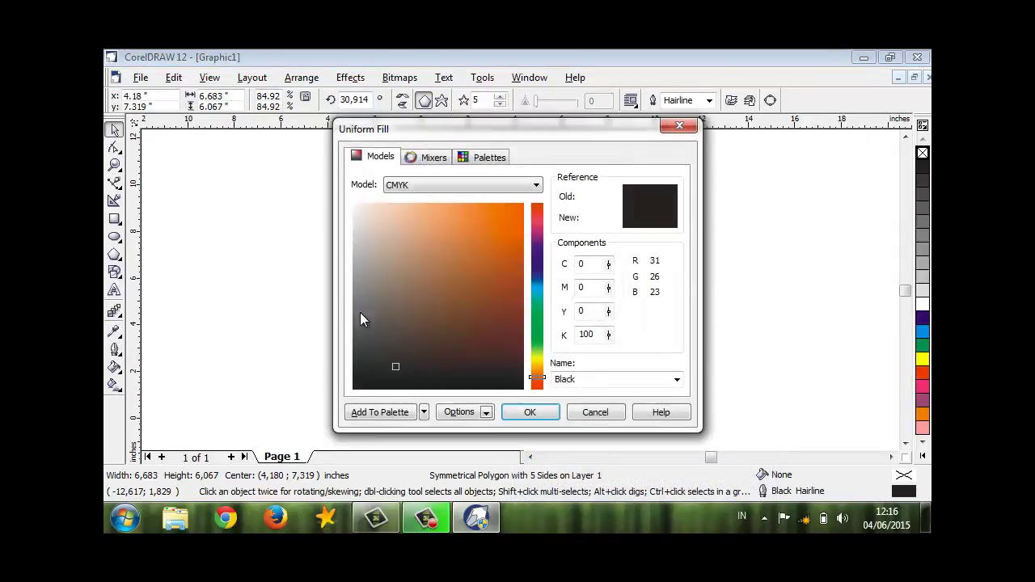
left_click(537, 317)
left_click(499, 216)
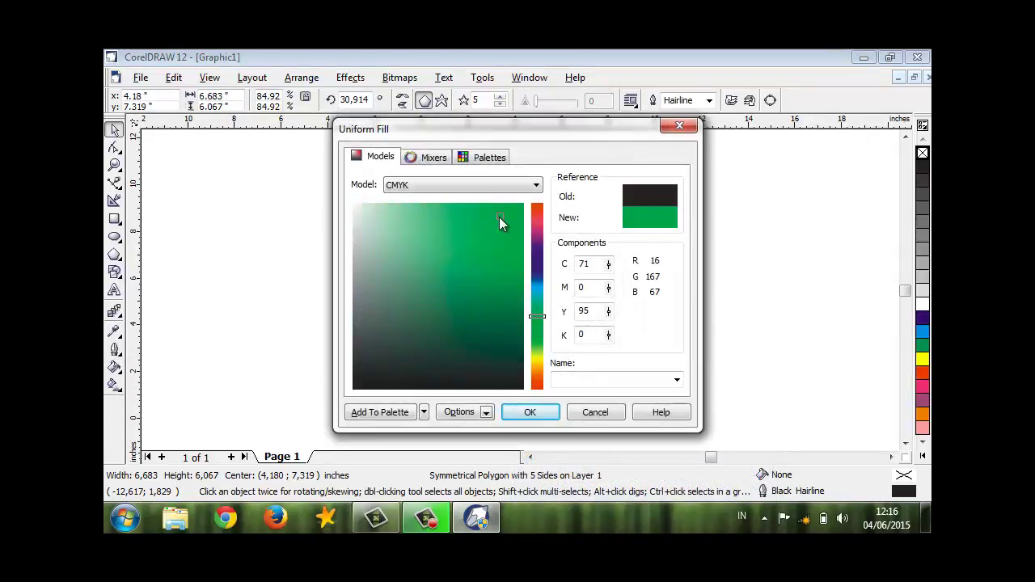
left_click(541, 415)
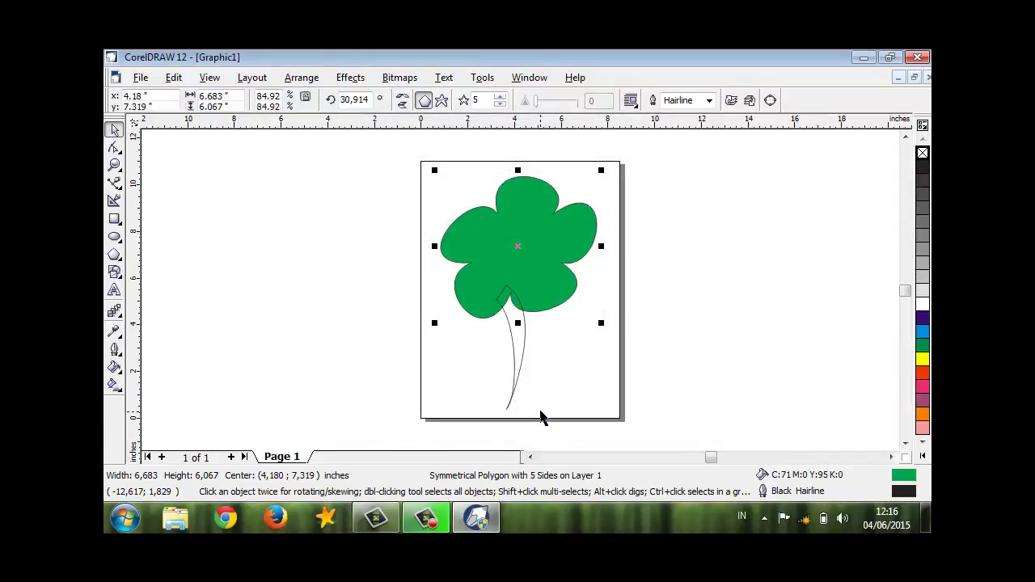
Dismiss the Internet Download Manager message and fill the stem with a uniform red, CMYK 1, 99, 92, 0.
left_click(520, 312)
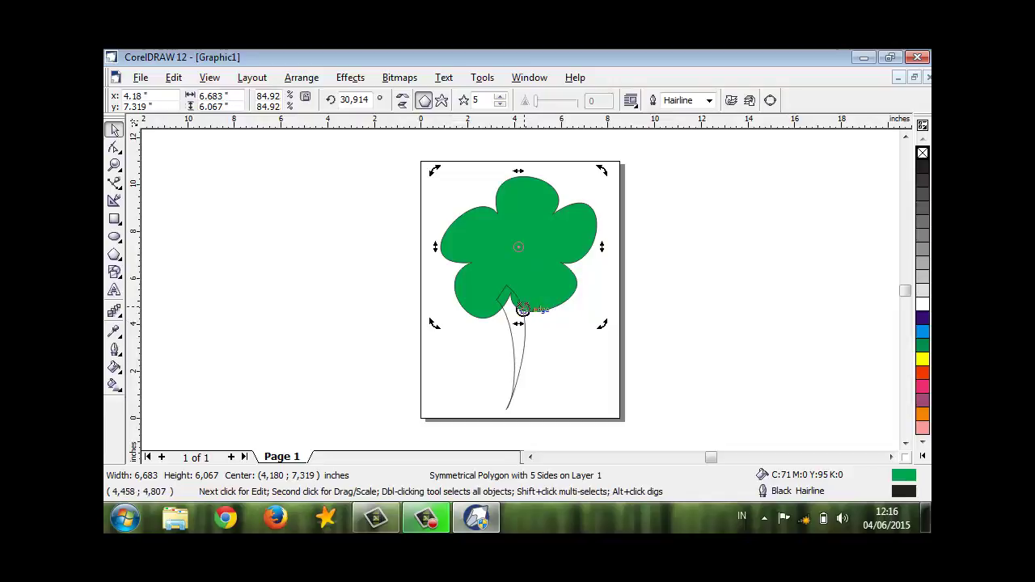
left_click(520, 309)
left_click(522, 343)
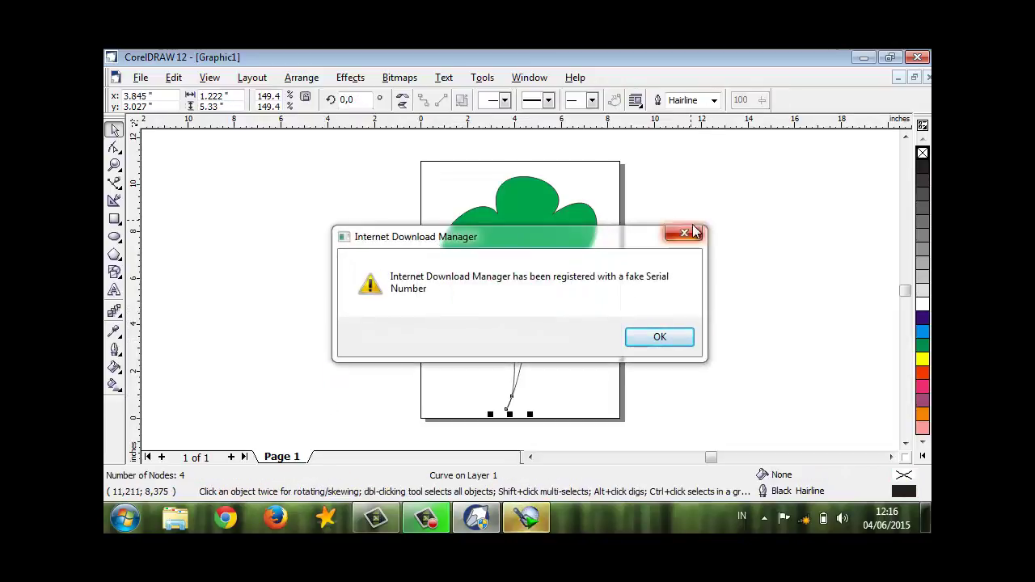
left_click(686, 233)
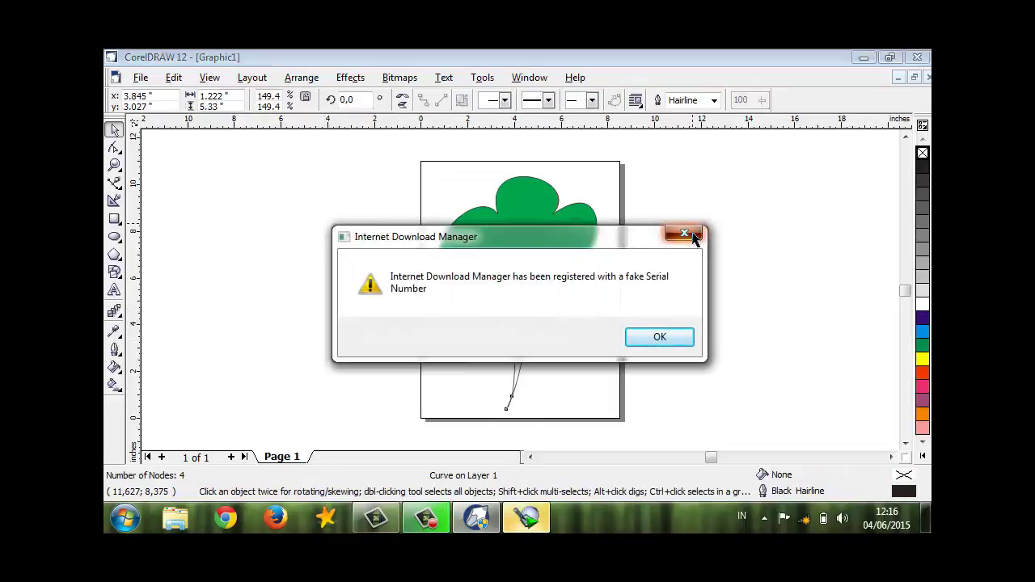
left_click(117, 370)
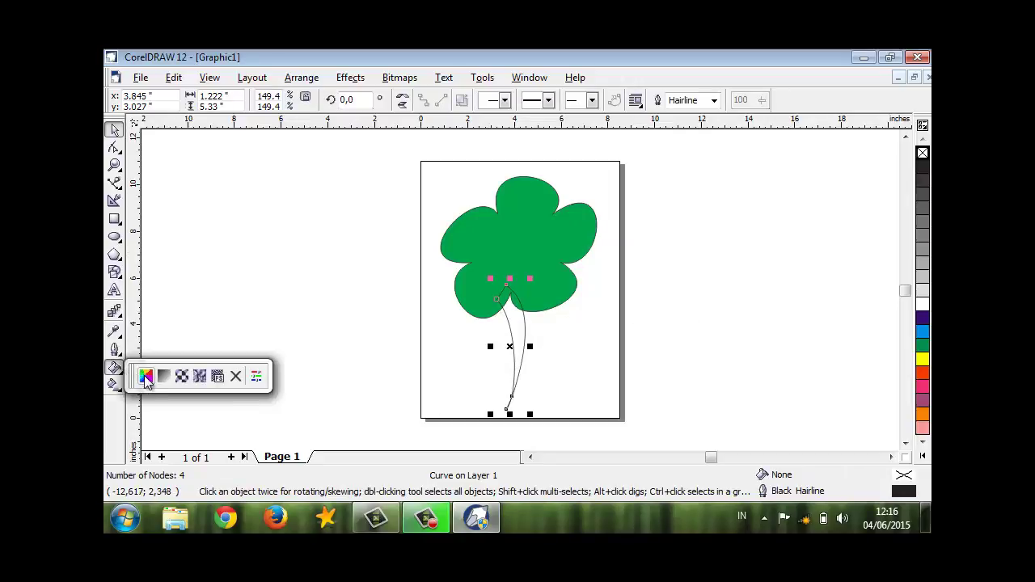
left_click(146, 377)
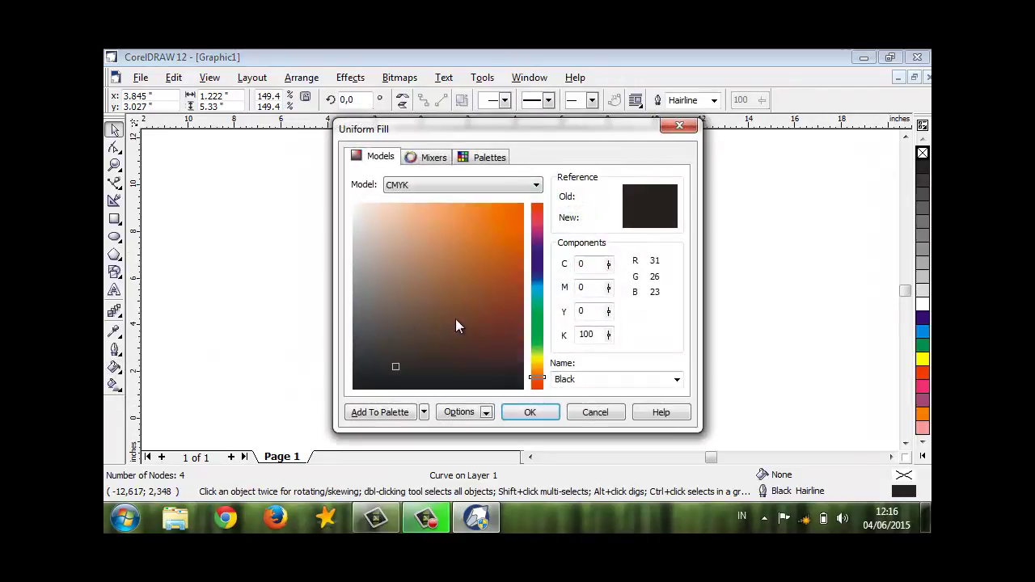
left_click(513, 207)
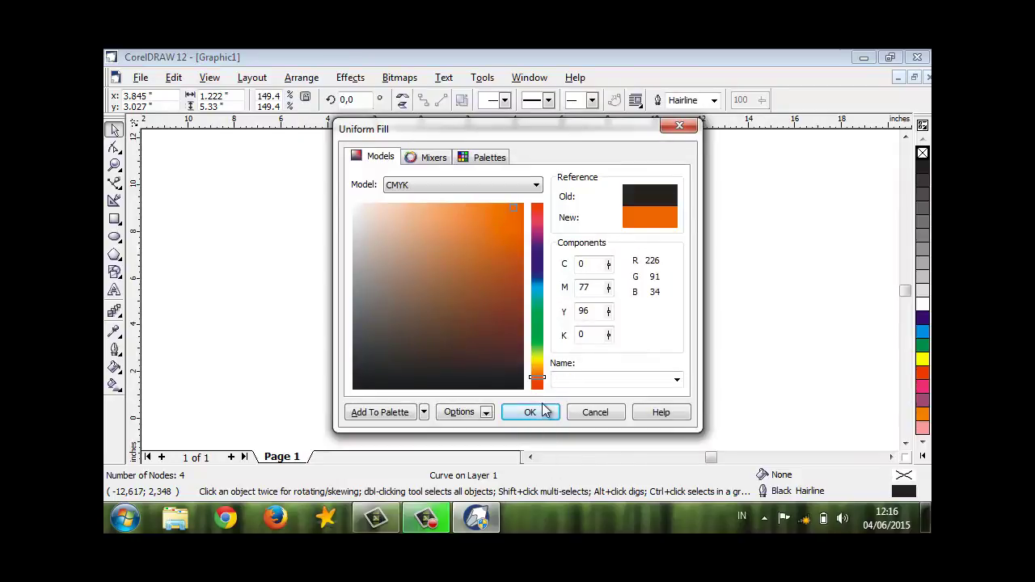
left_click(536, 208)
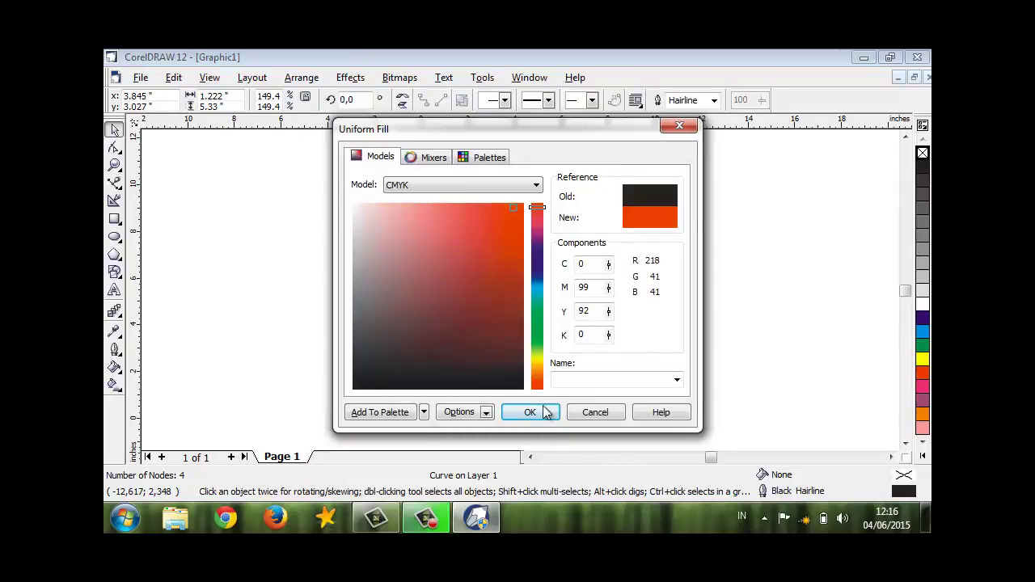
left_click(513, 215)
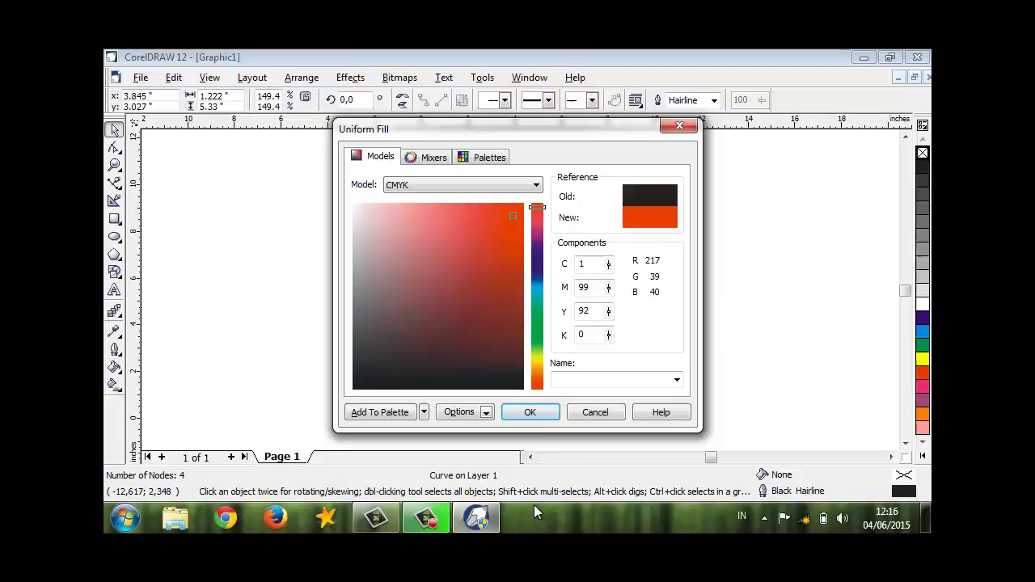
left_click(547, 413)
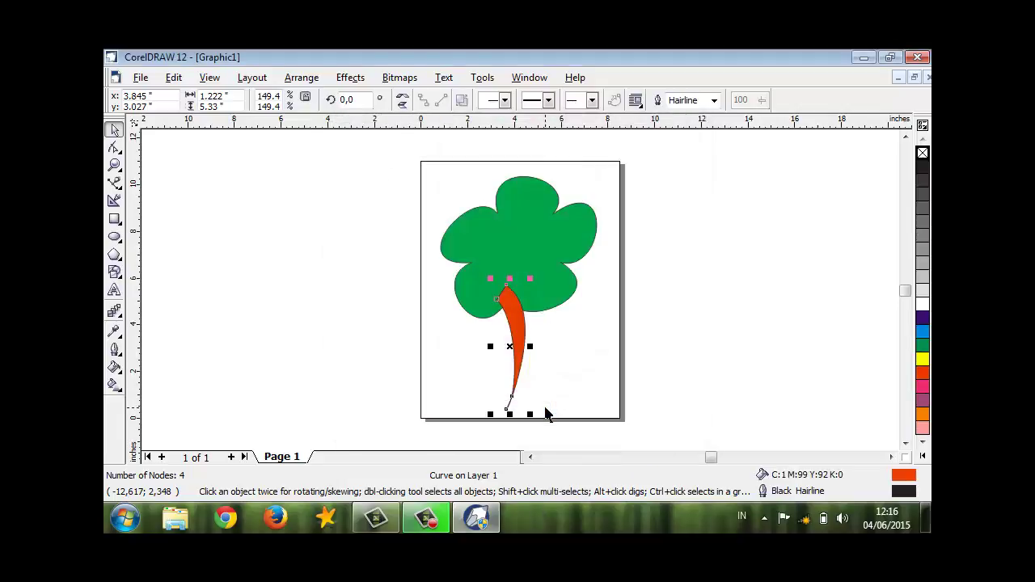
Send the stem to the back so it sits behind the flower, and deselect it.
right_click(515, 316)
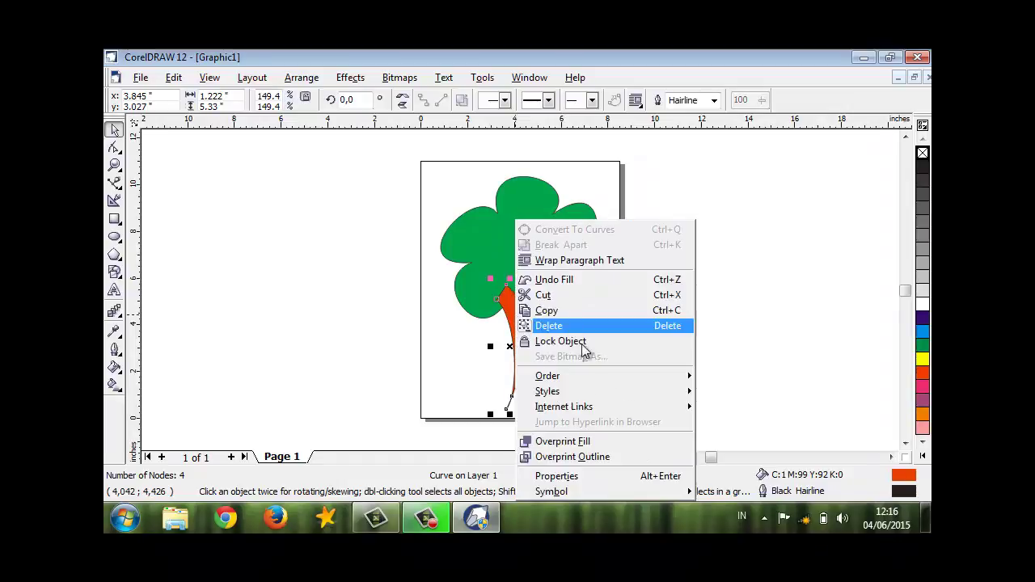
mouse_move(594, 377)
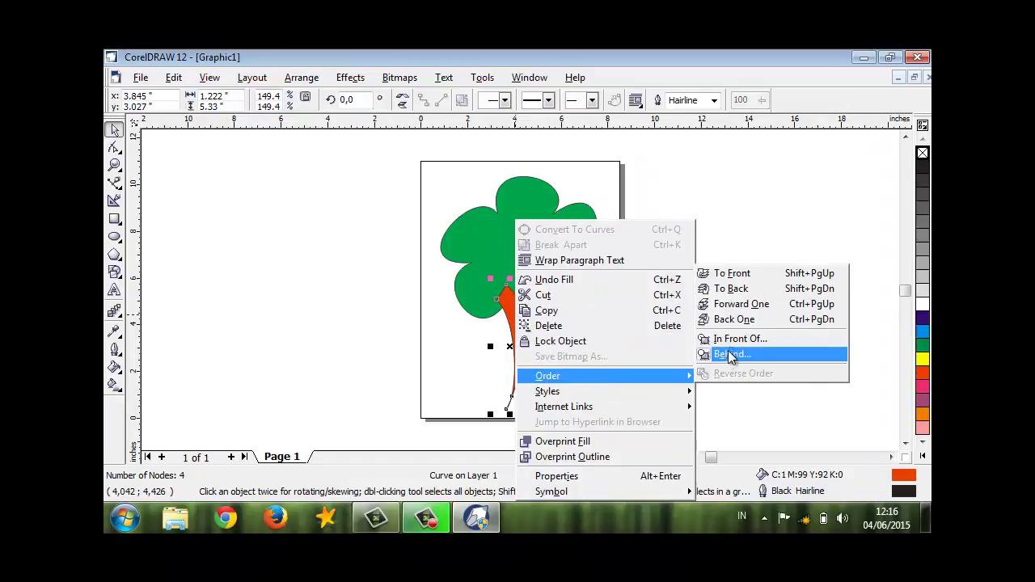
left_click(742, 297)
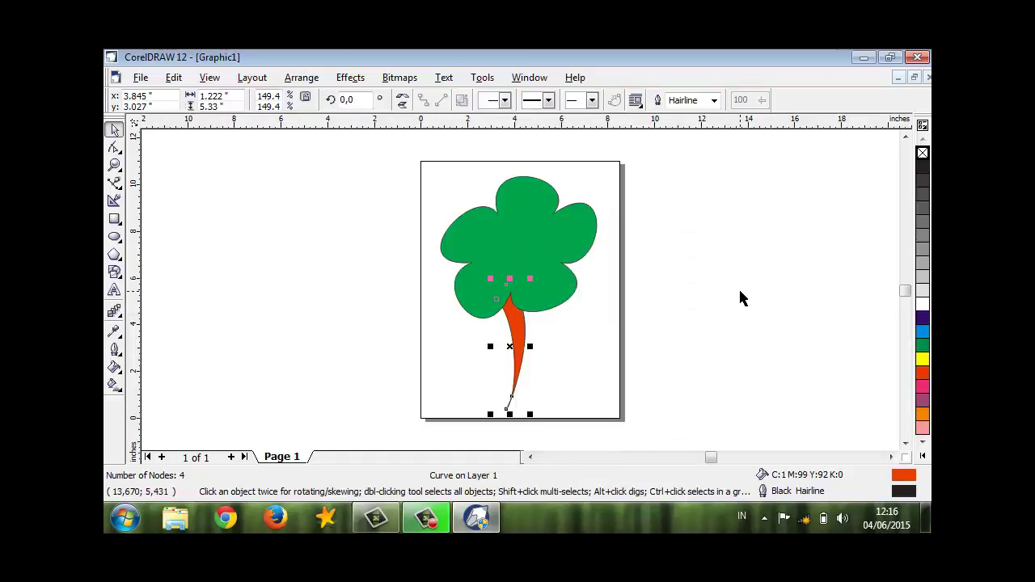
left_click(570, 355)
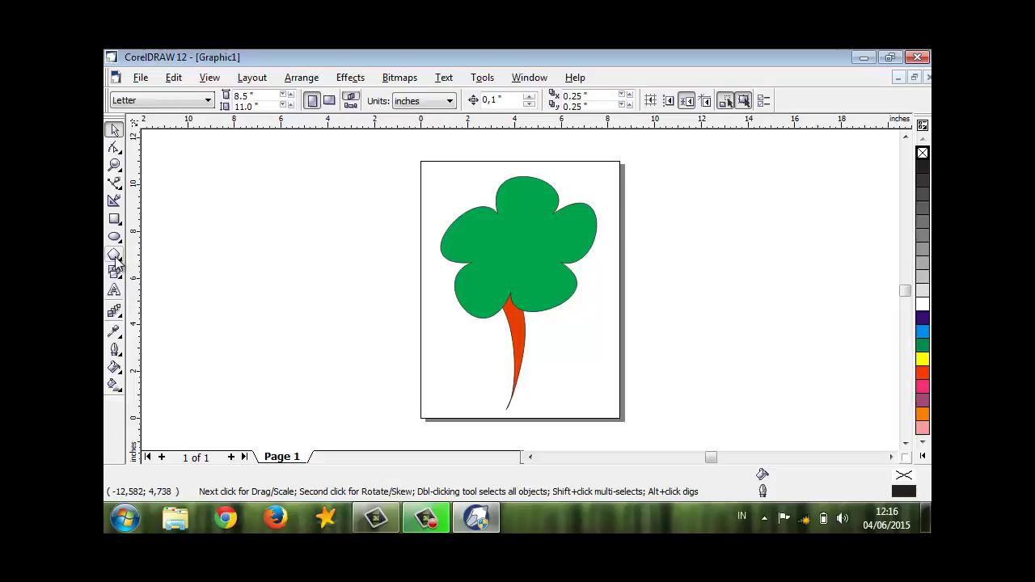
Draw a closed two-node Bezier outline about 0.73 by 2.74 inches in the empty area beside the page.
left_click(115, 184)
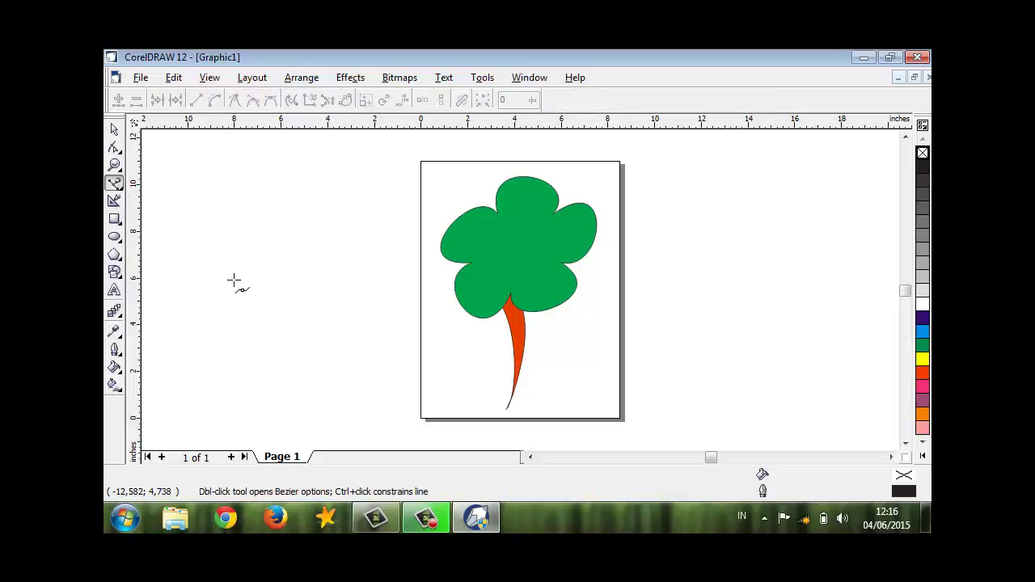
left_click(275, 306)
left_click(291, 370)
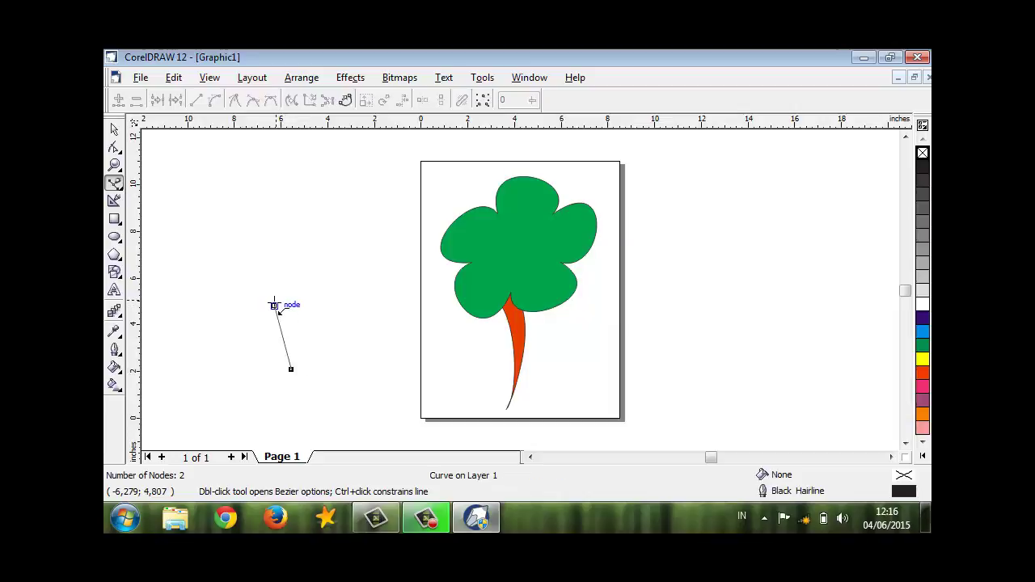
left_click(114, 129)
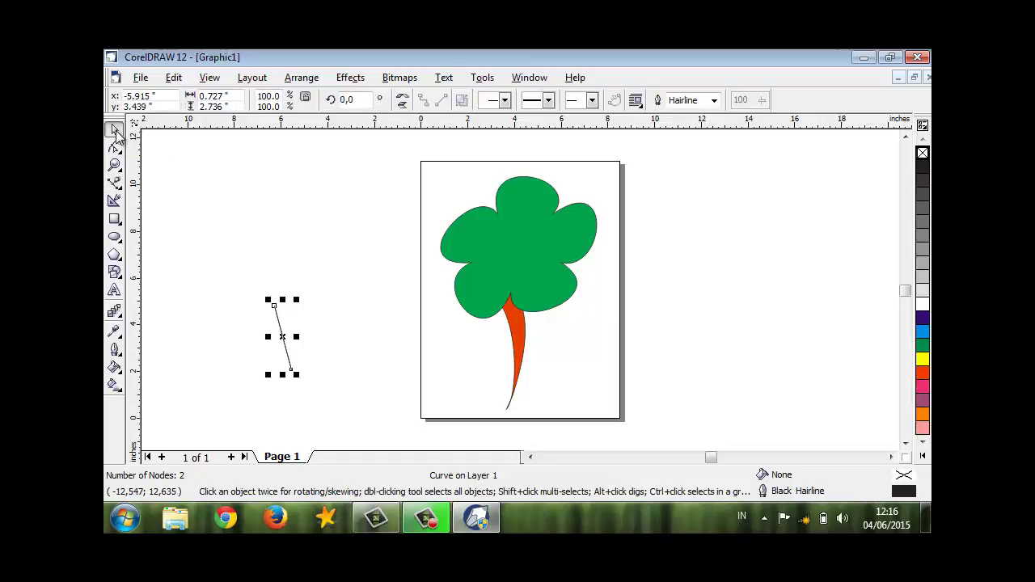
Convert one segment of the two-node outline to a curve and bow it outward toward the flower.
left_click(114, 147)
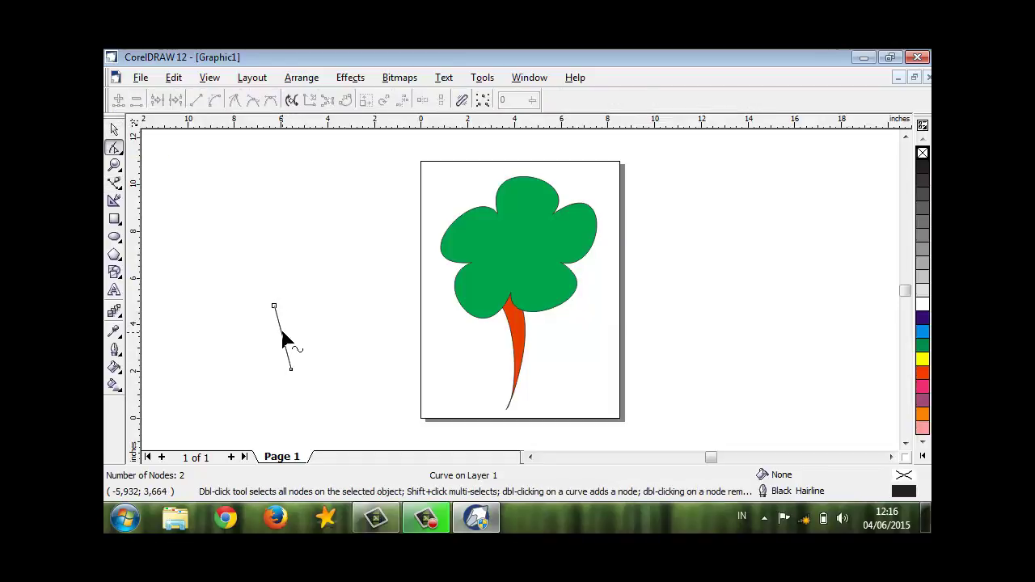
left_click(281, 333)
right_click(282, 333)
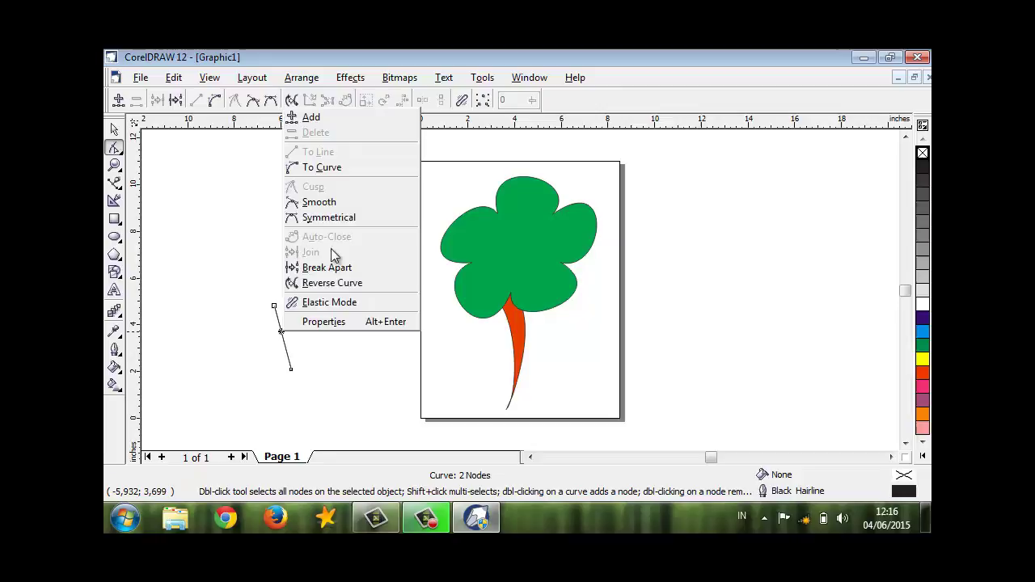
left_click(354, 166)
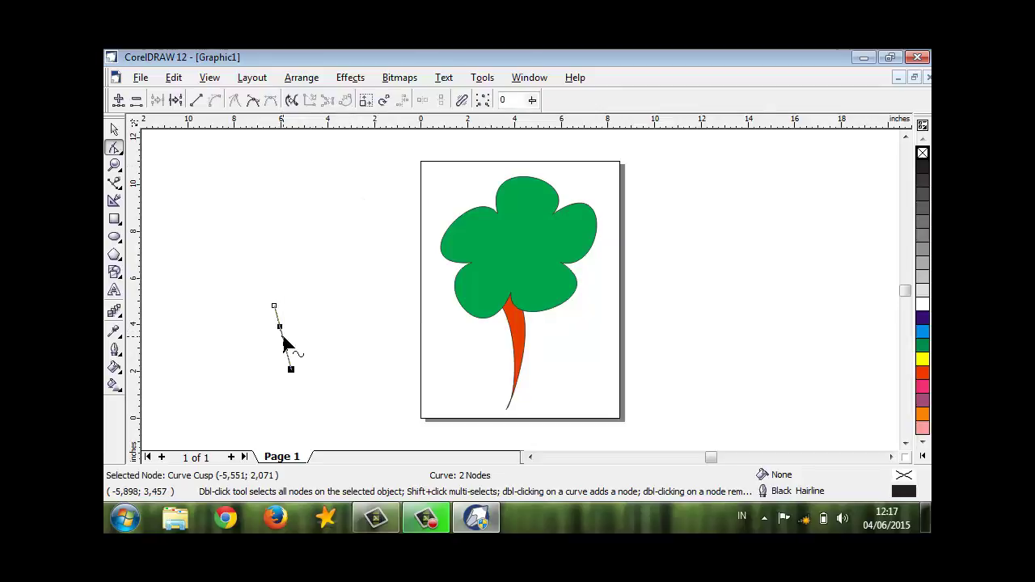
left_click_drag(284, 337, 293, 333)
Convert the remaining straight segment to a curve and bow it away from the flower, forming a leaf about 1.17 inches wide.
left_click(282, 338)
right_click(282, 338)
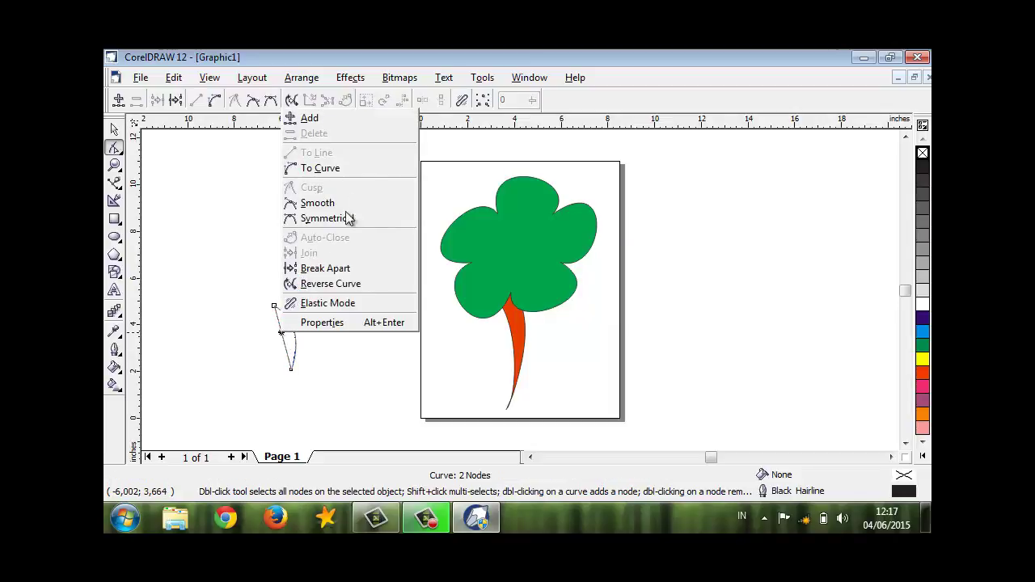
left_click(362, 170)
left_click(284, 335)
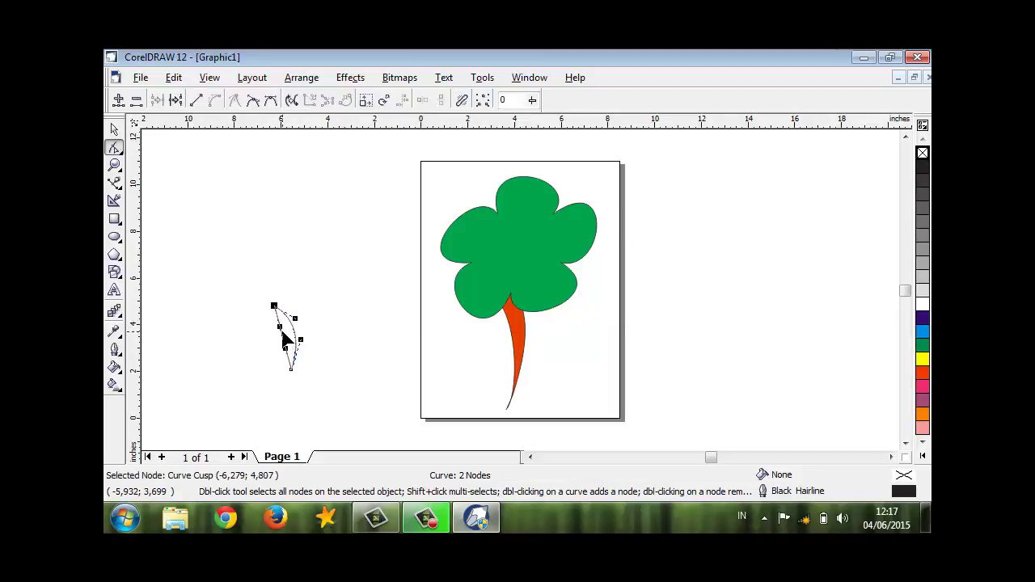
left_click_drag(284, 338, 270, 340)
left_click(115, 130)
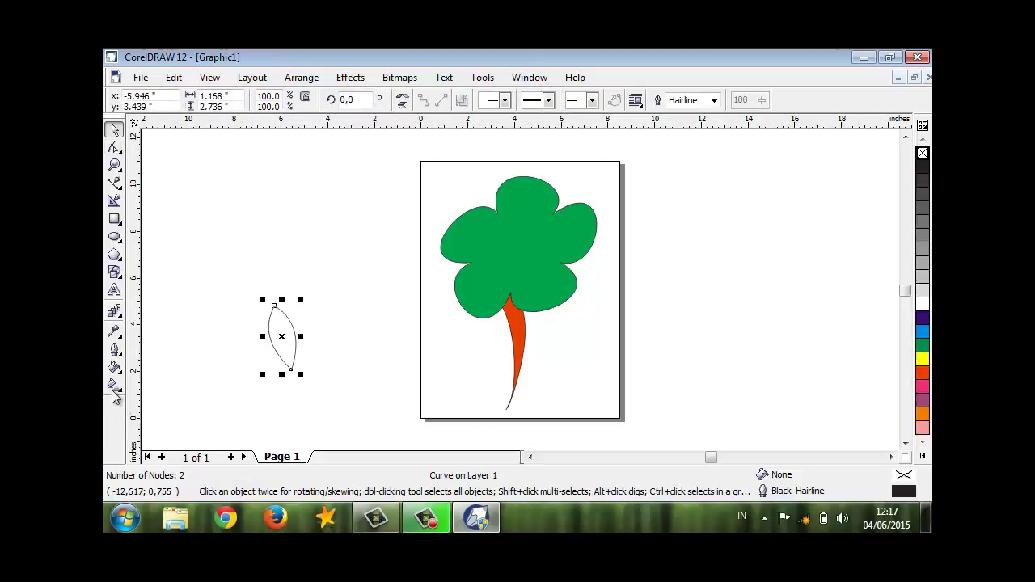
Fill the leaf with the uniform color PANTONE Green C from the PANTONE solid coated palette.
left_click(114, 367)
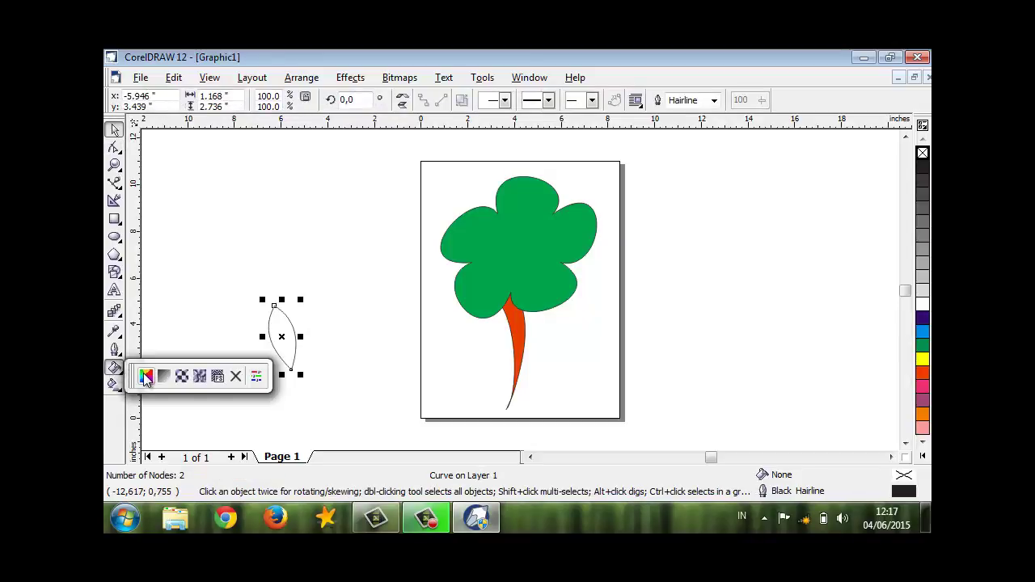
left_click(146, 377)
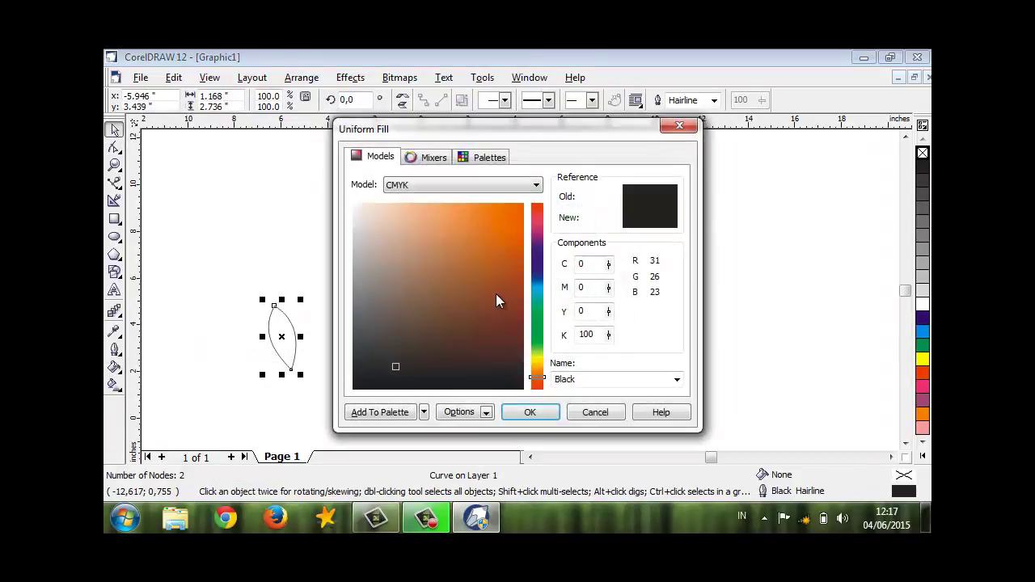
left_click(433, 159)
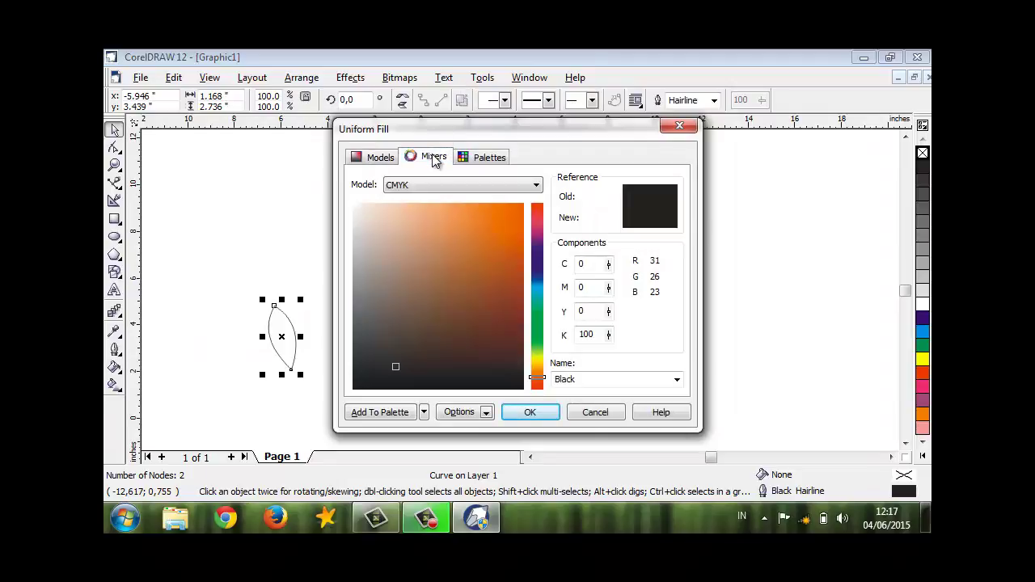
left_click(469, 162)
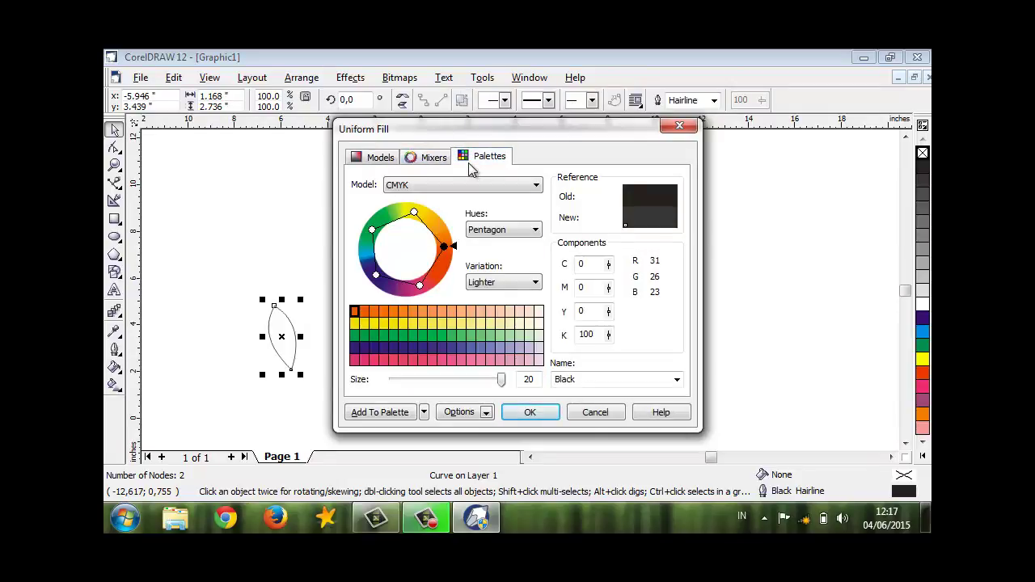
left_click(503, 328)
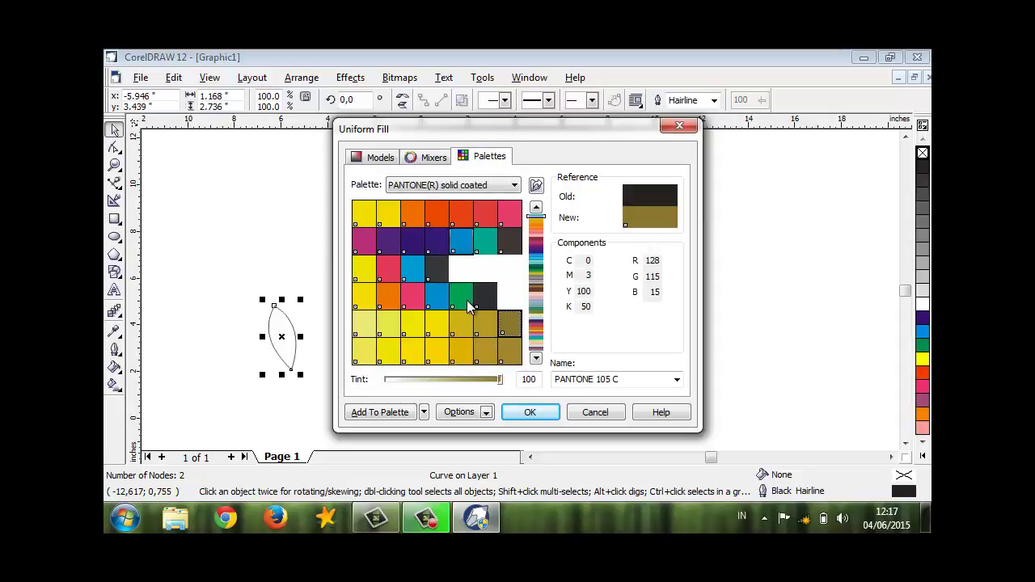
left_click(467, 300)
left_click(487, 254)
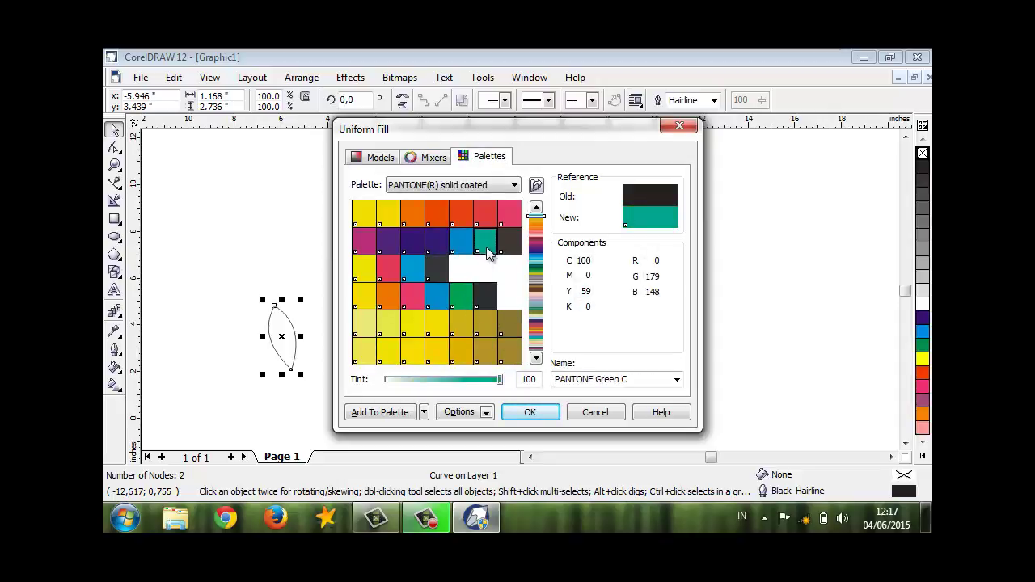
left_click(548, 411)
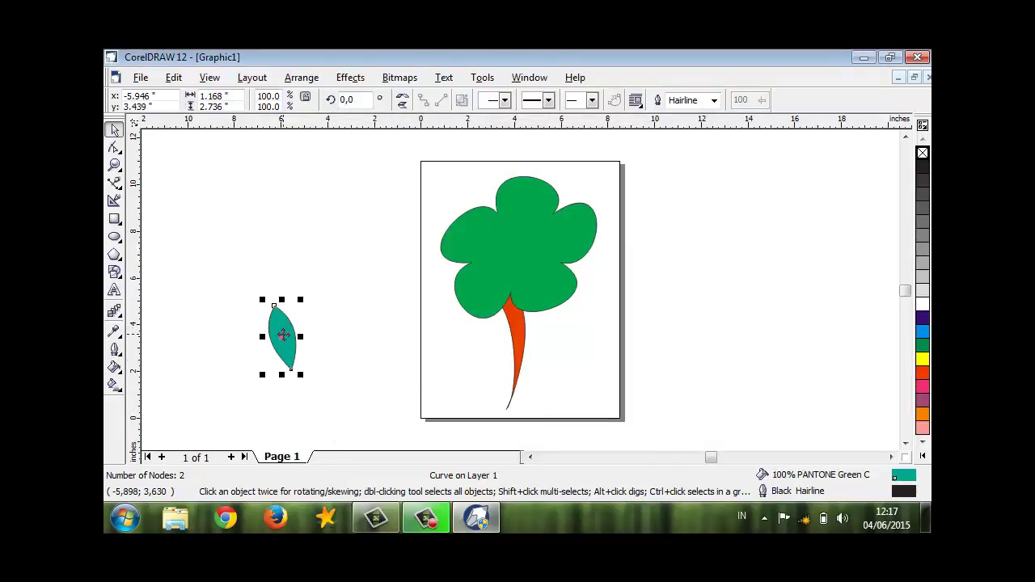
Move the leaf against the stem, rotate it about 103.9 degrees so its tip points up and outward, and deselect it.
left_click_drag(282, 335, 541, 356)
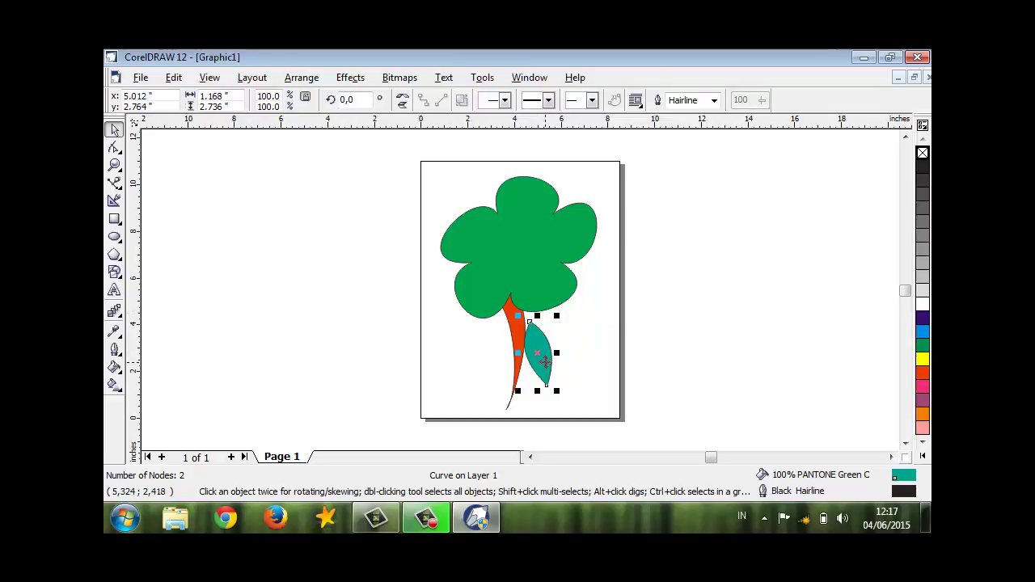
left_click(546, 361)
left_click_drag(560, 315, 498, 349)
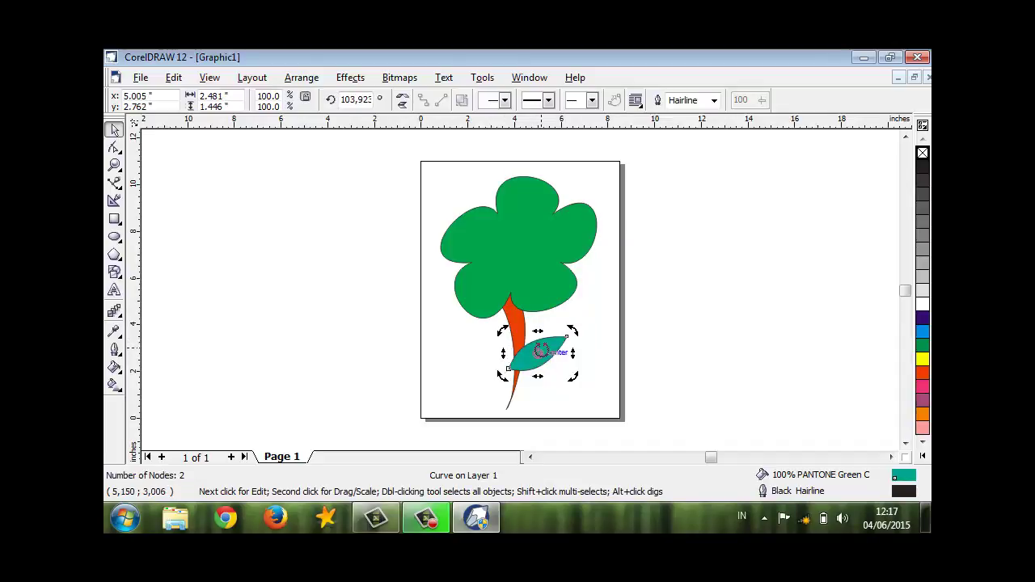
mouse_move(559, 317)
left_mouse_down()
mouse_move(553, 343)
mouse_move(567, 326)
left_mouse_up()
left_click(629, 337)
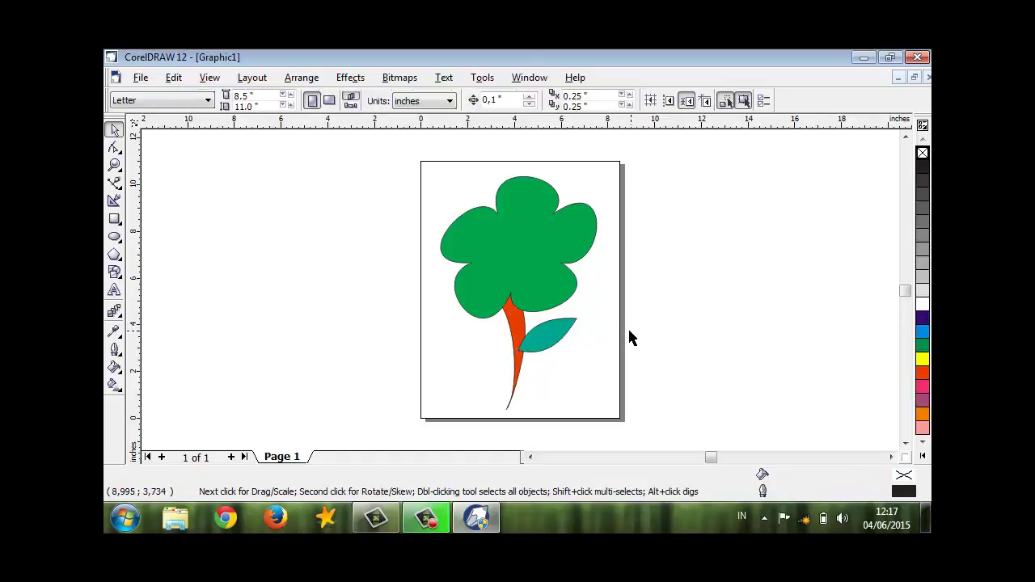
Send the leaf to the back so it sits behind the stem, and deselect it.
left_click(561, 335)
right_click(560, 336)
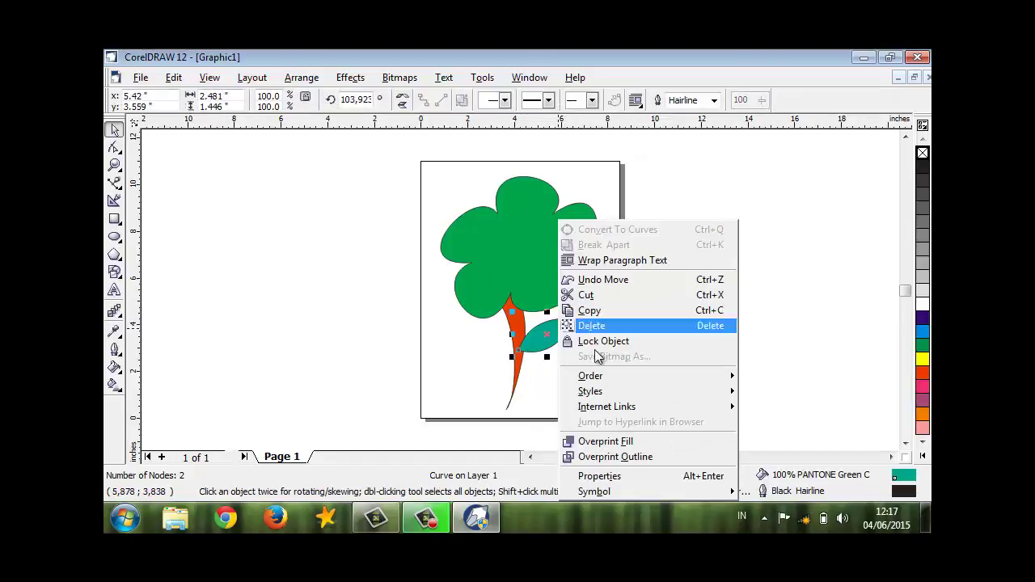
mouse_move(644, 377)
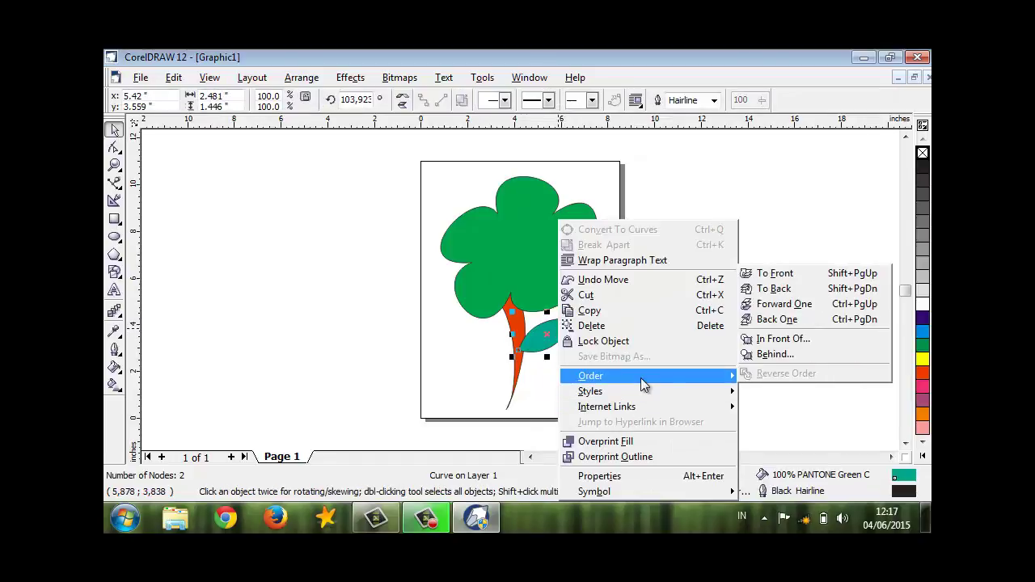
left_click(792, 289)
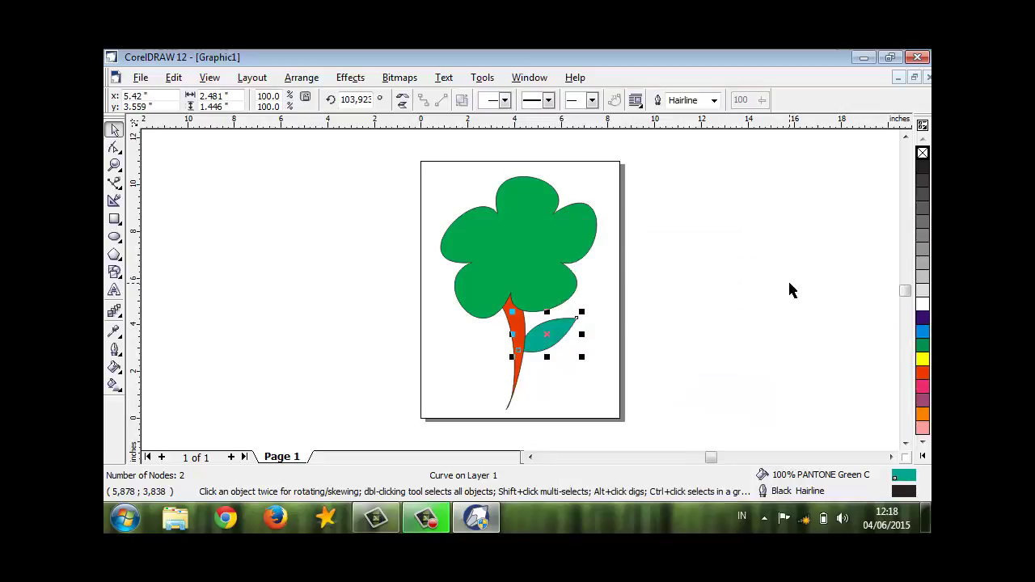
left_click(684, 327)
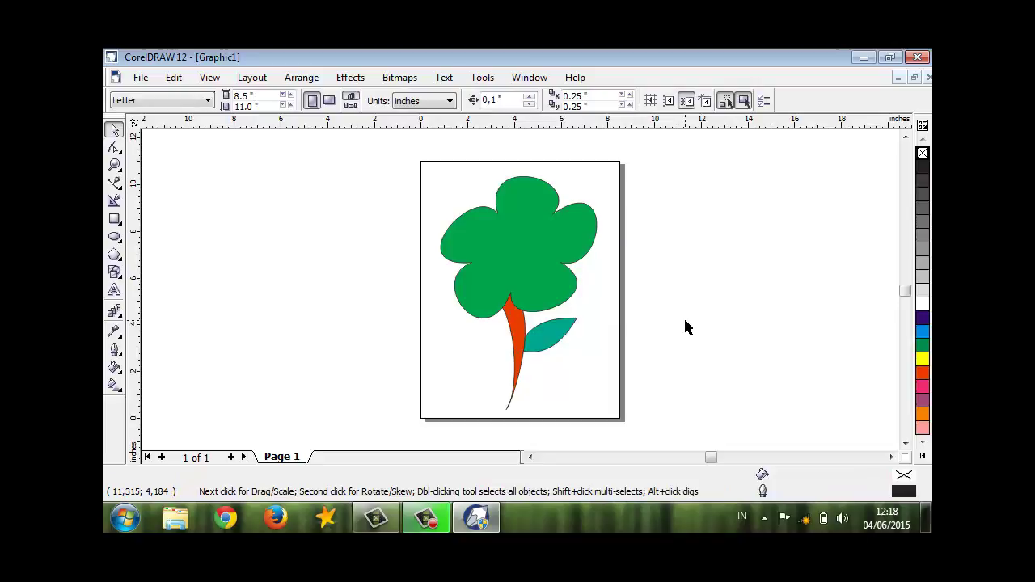